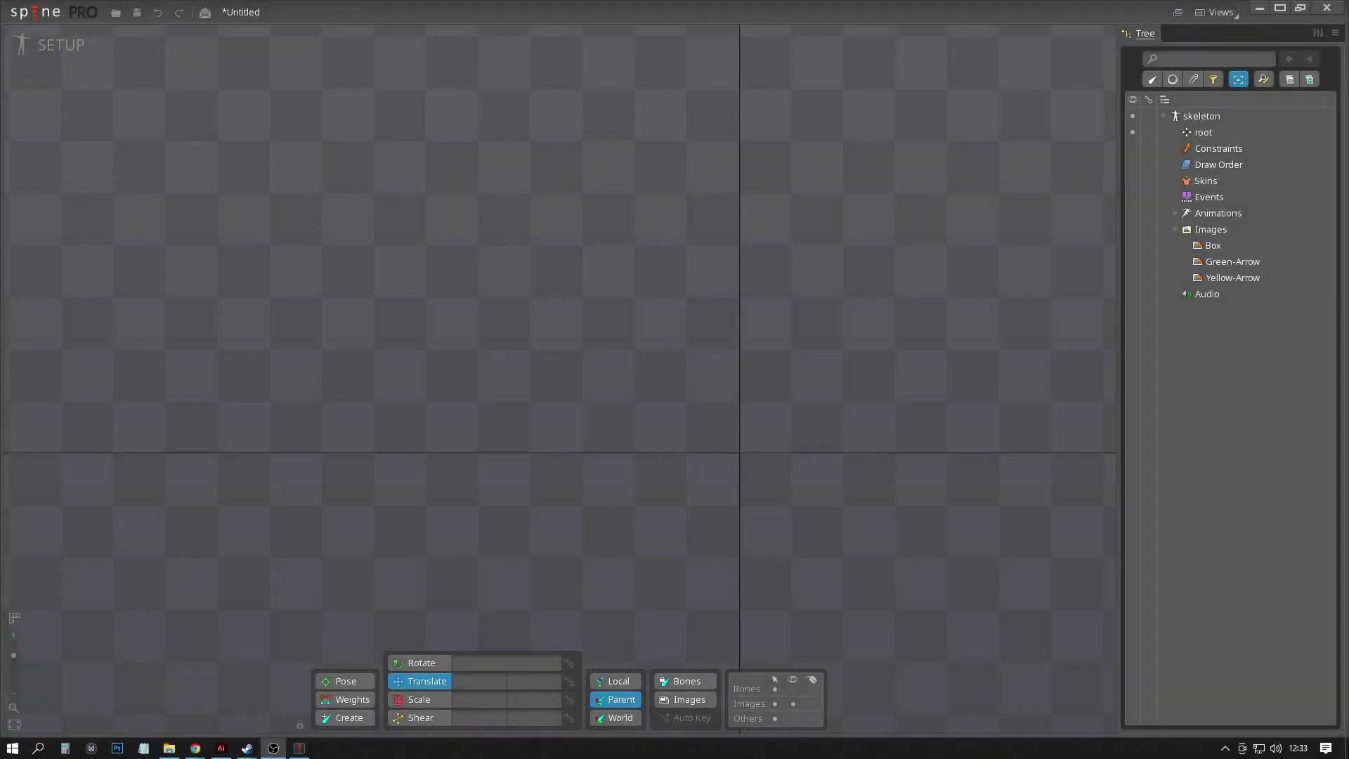
Place the Box image at about (-190, 190) and the Yellow-Arrow image over it at about (-192, 108).
left_click(1212, 250)
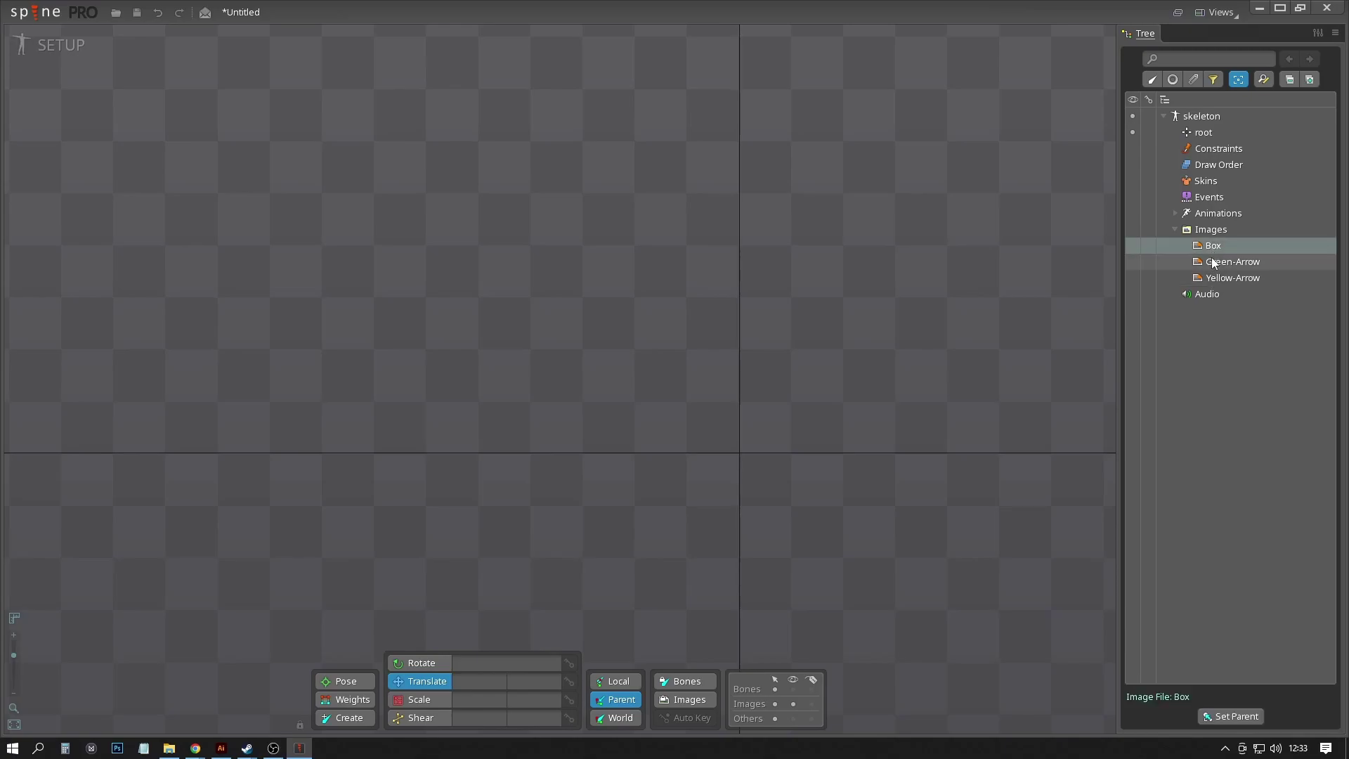
left_click(1214, 262)
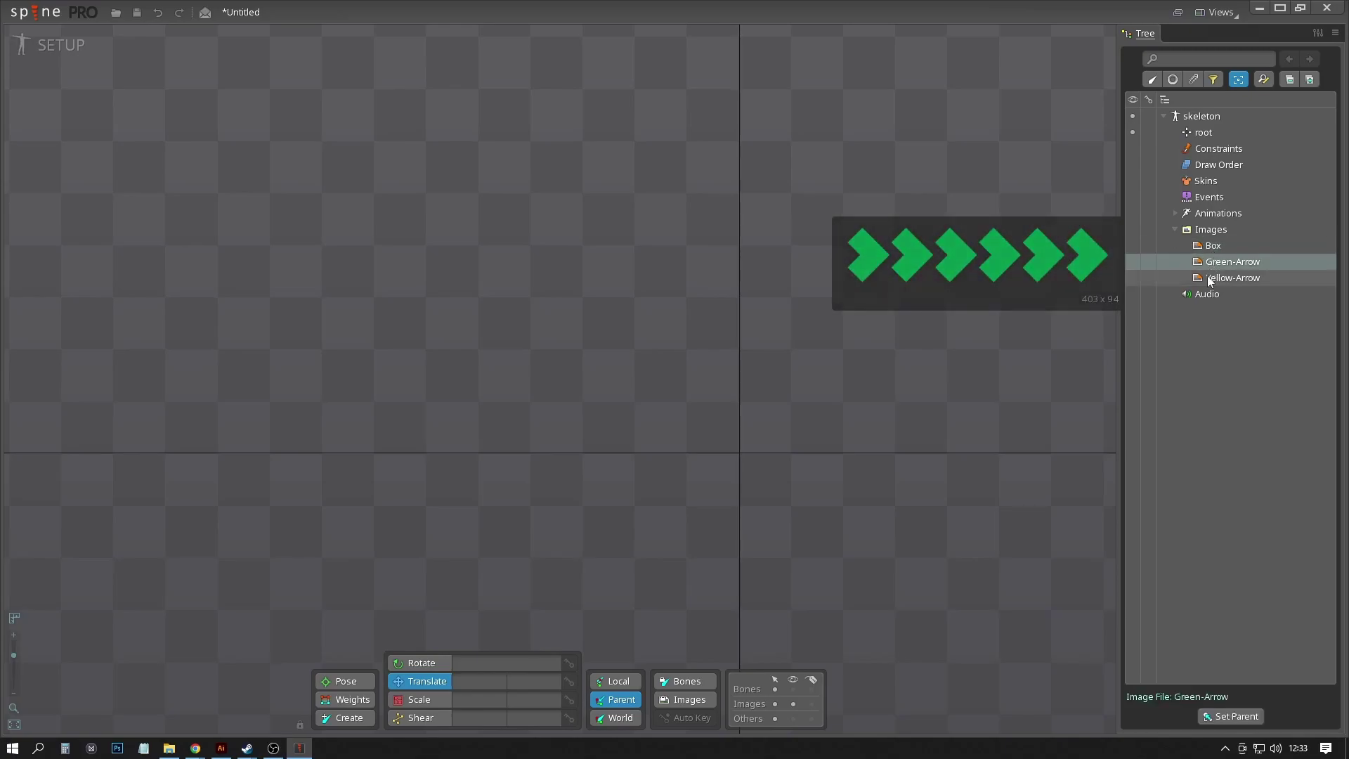
left_click(1209, 279)
left_click(1210, 247)
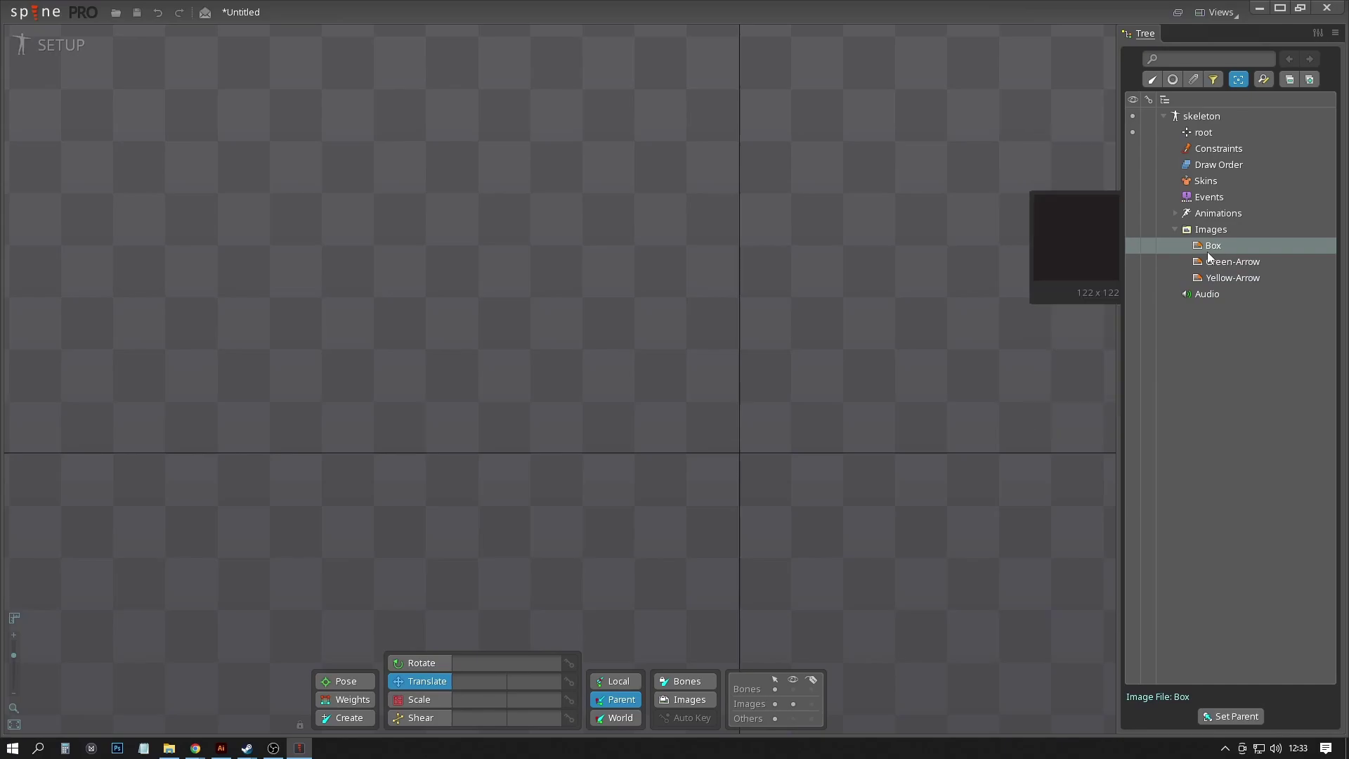
left_click_drag(1209, 250, 540, 256)
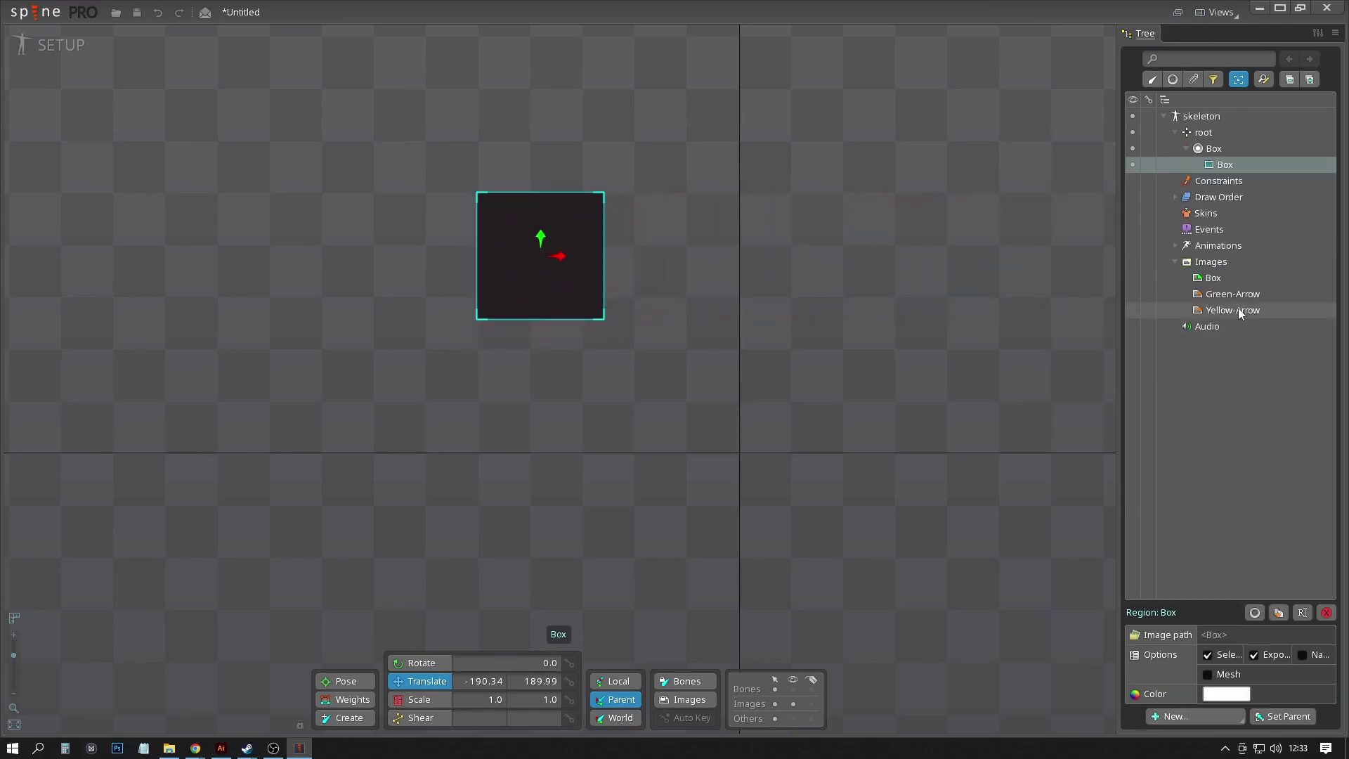
left_click(1238, 311)
left_click_drag(1238, 311, 542, 343)
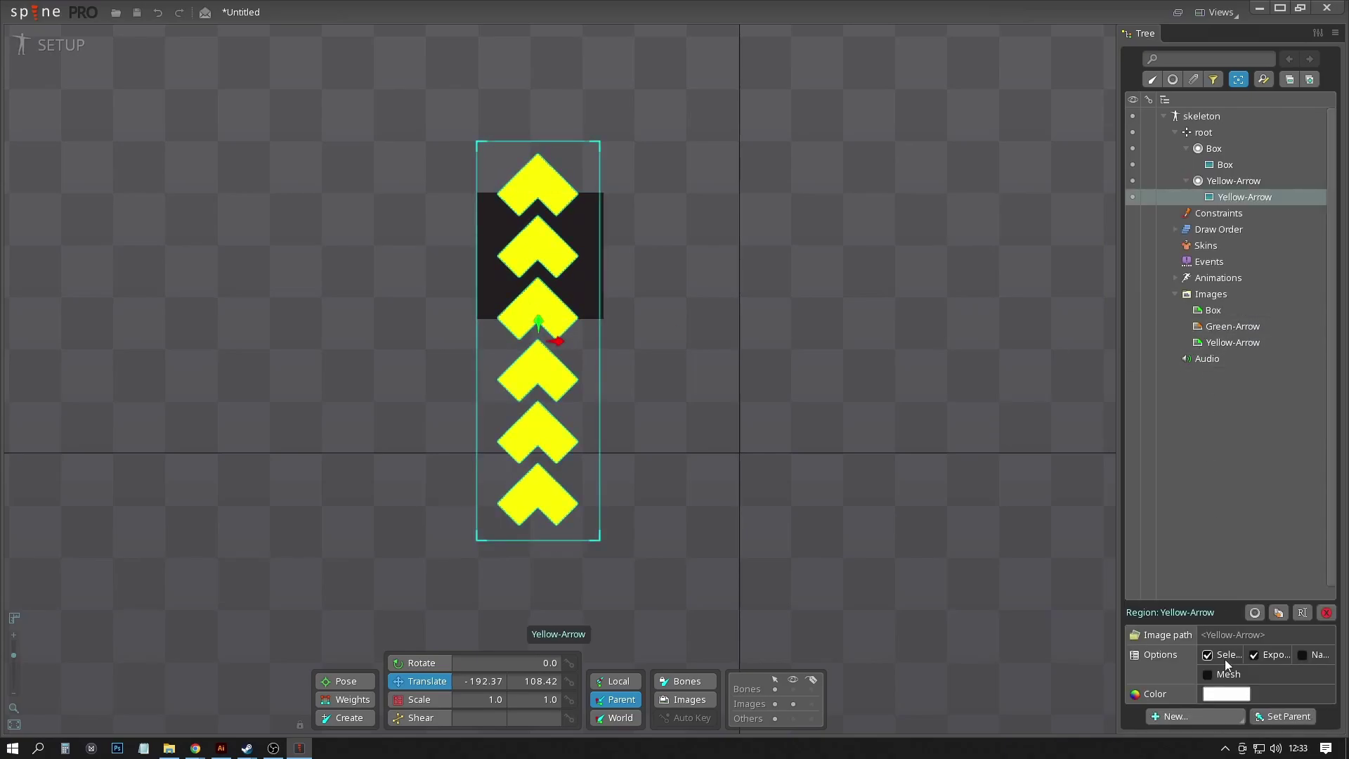
Create a clipping attachment named Mask1a under the root bone.
left_click(1225, 718)
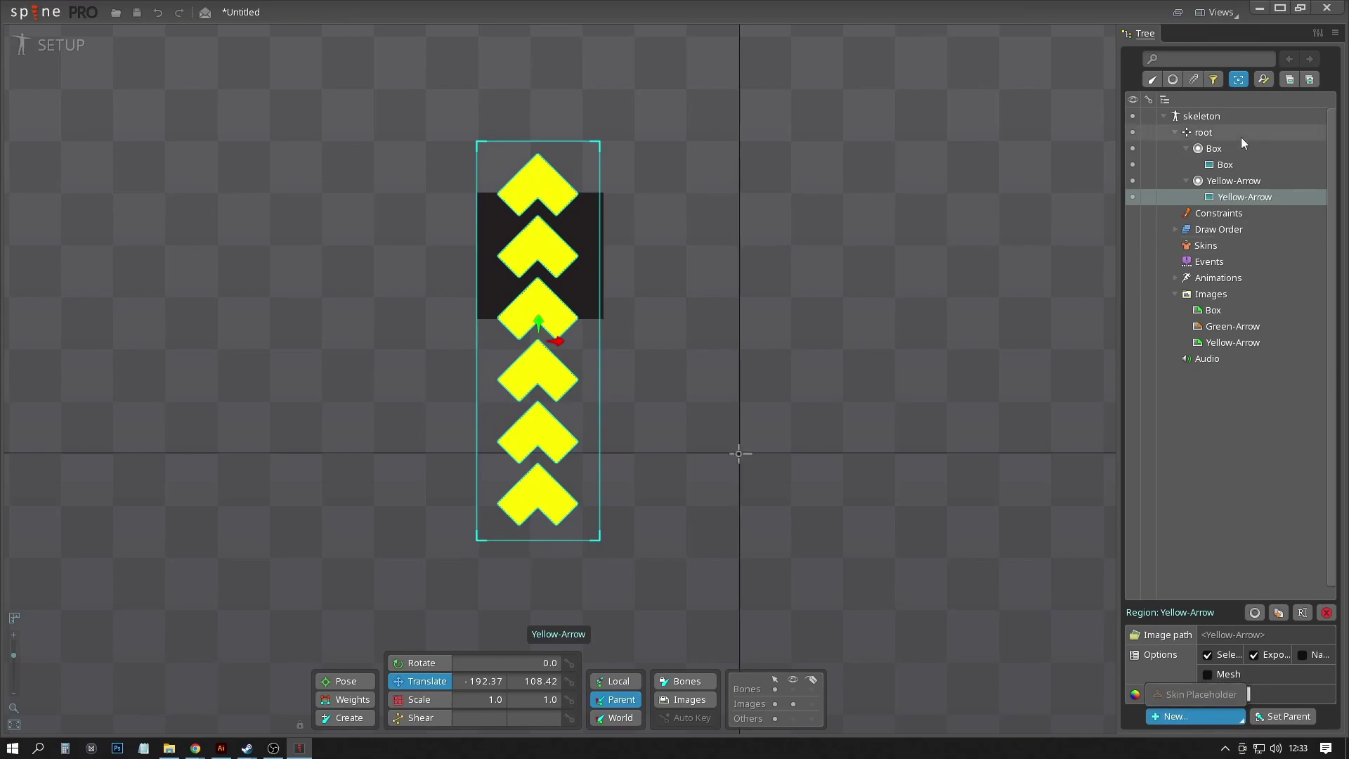
left_click(1201, 135)
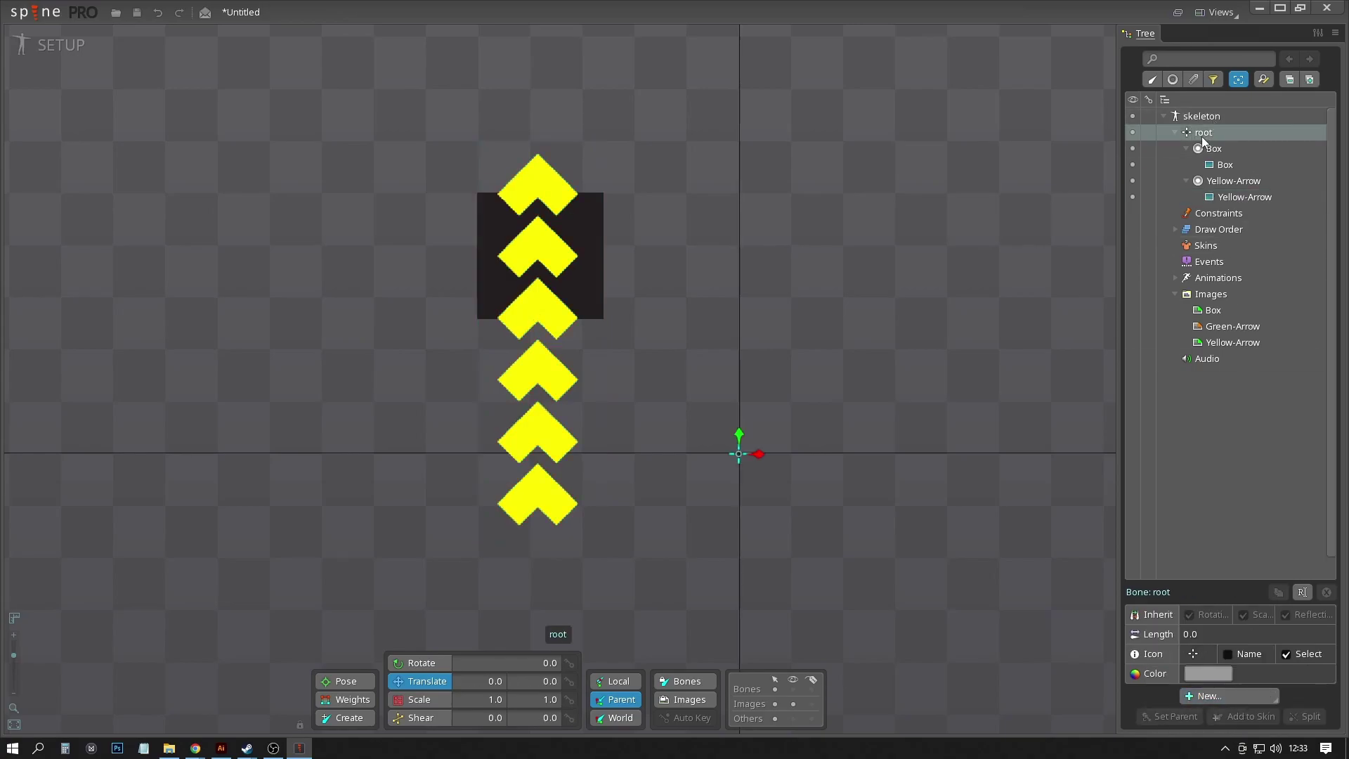
left_click(1263, 695)
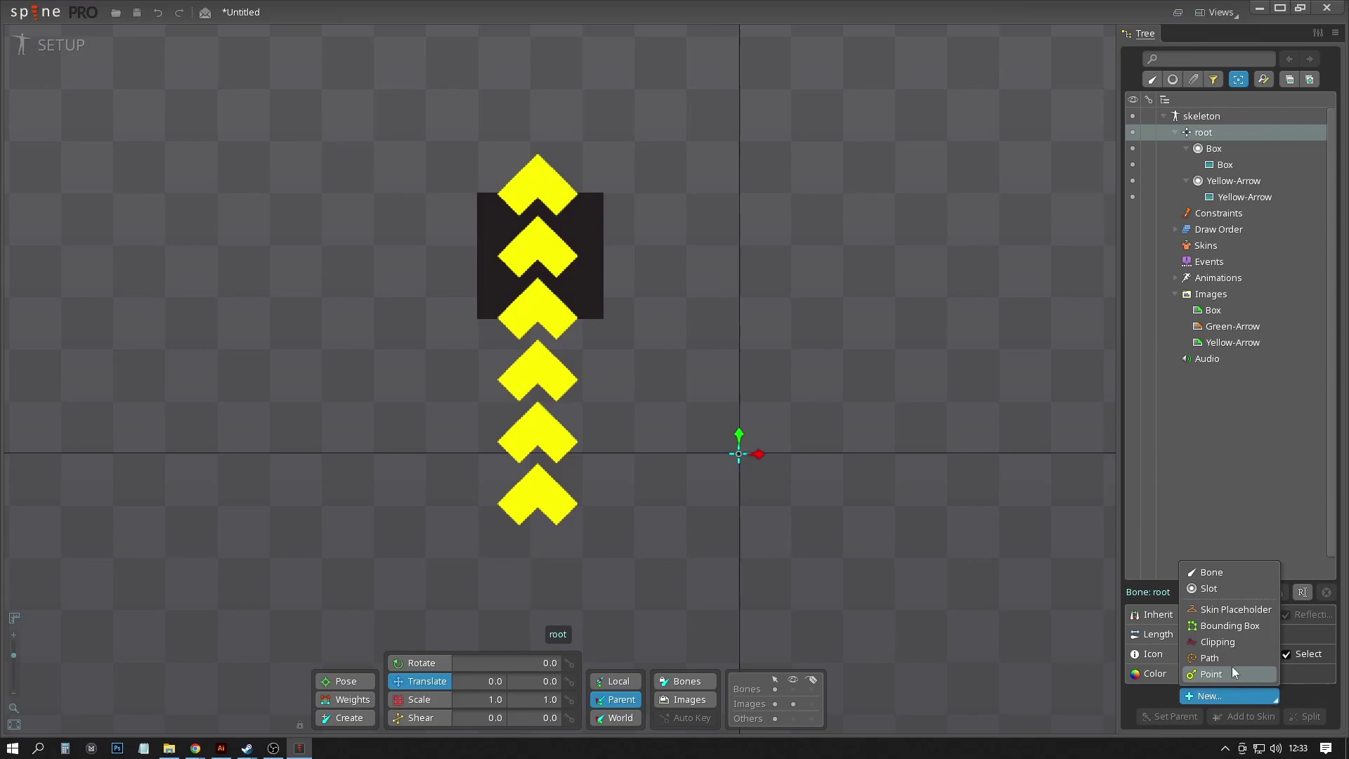
left_click(1230, 640)
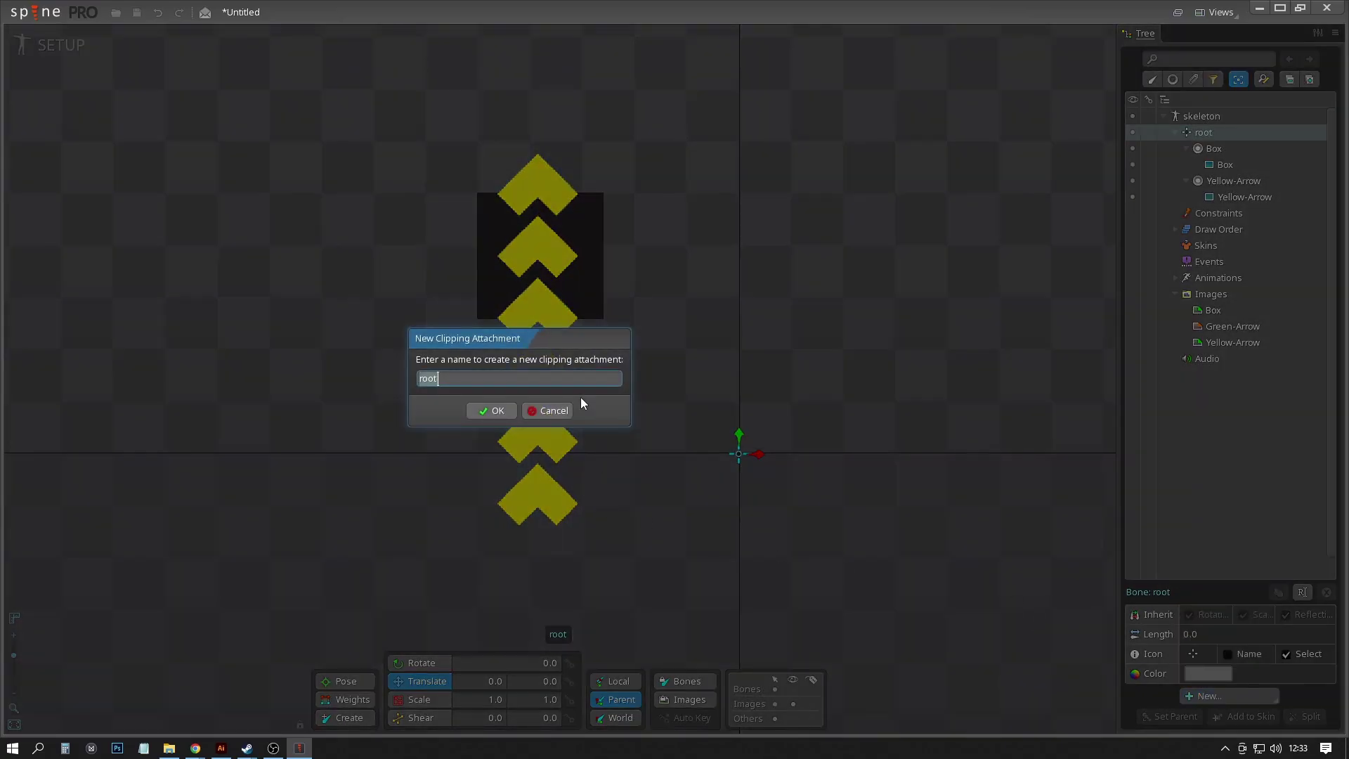
type("Mask1a")
key("Return")
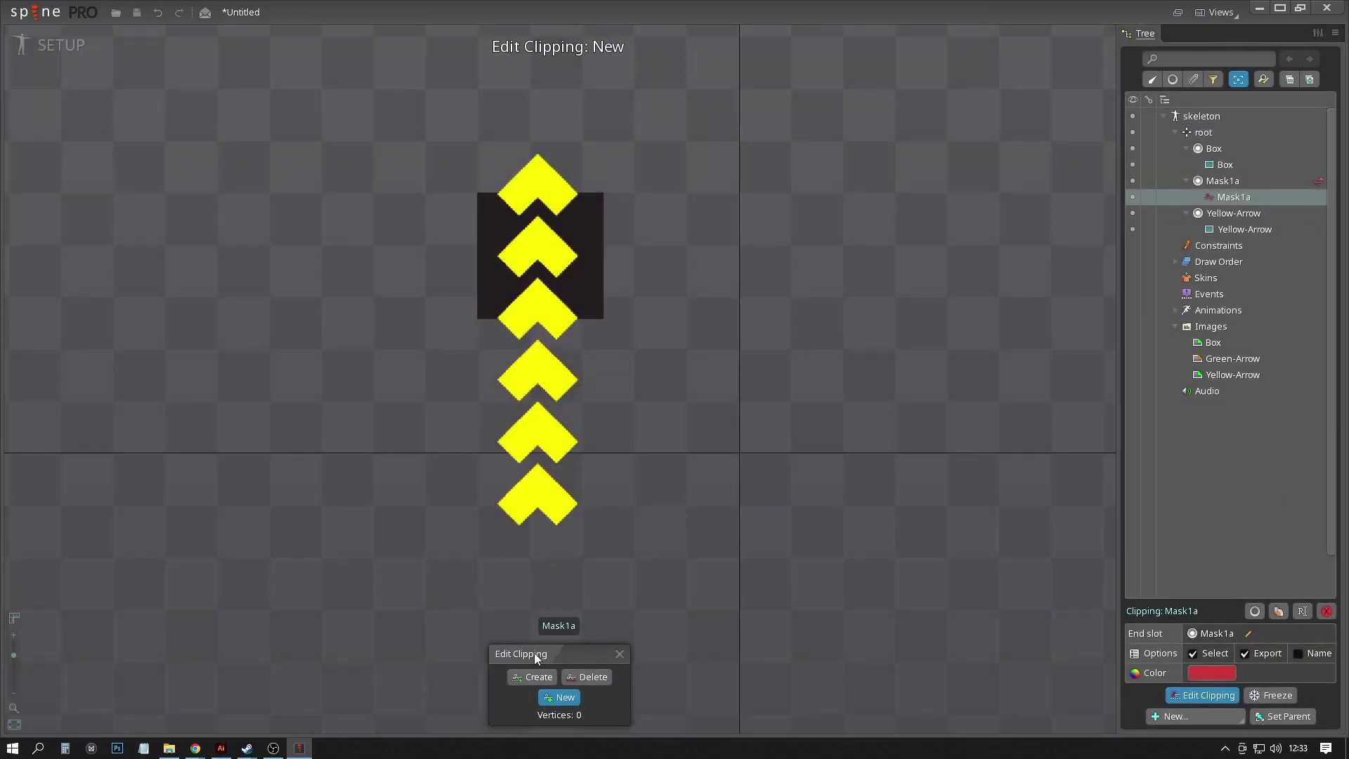
Outline the black box with a closed four-vertex clipping polygon, one vertex at each corner.
scroll(485, 151, "up", 3)
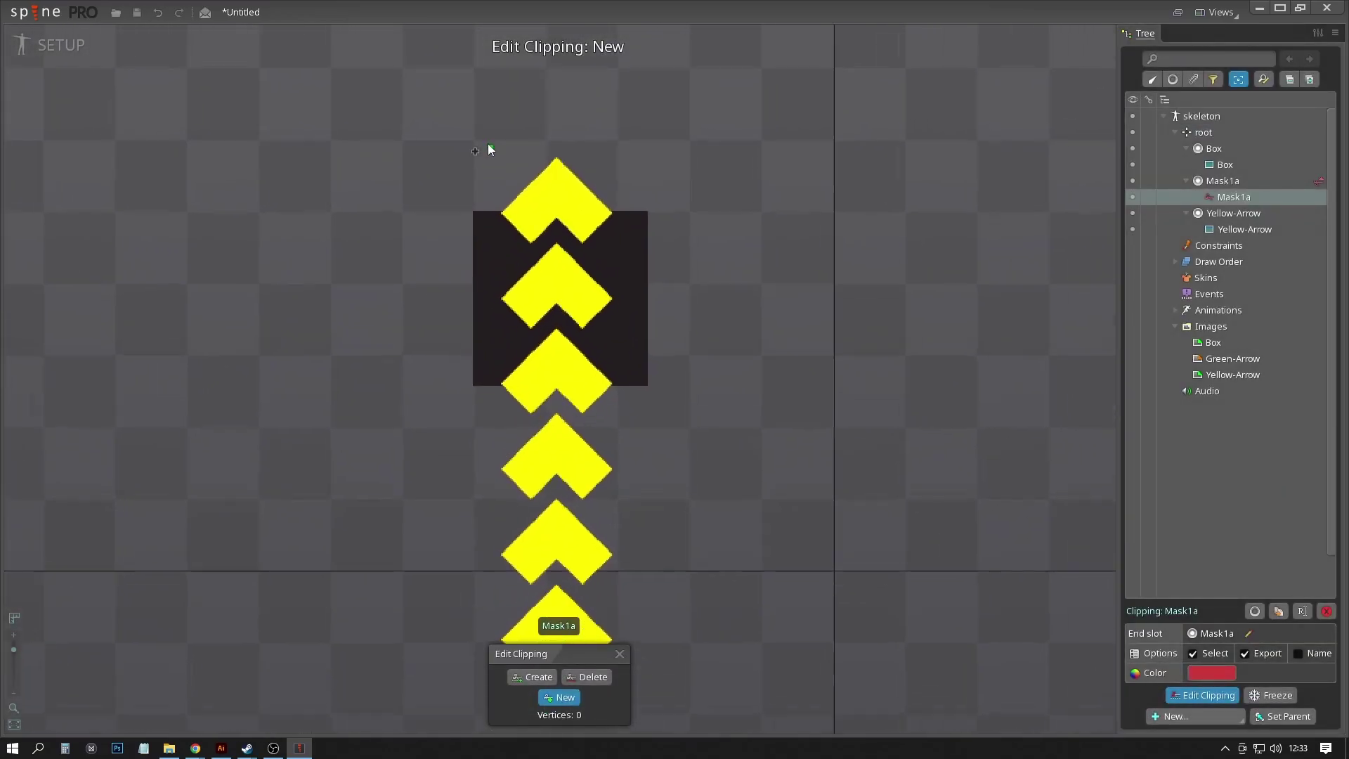
left_click(467, 218)
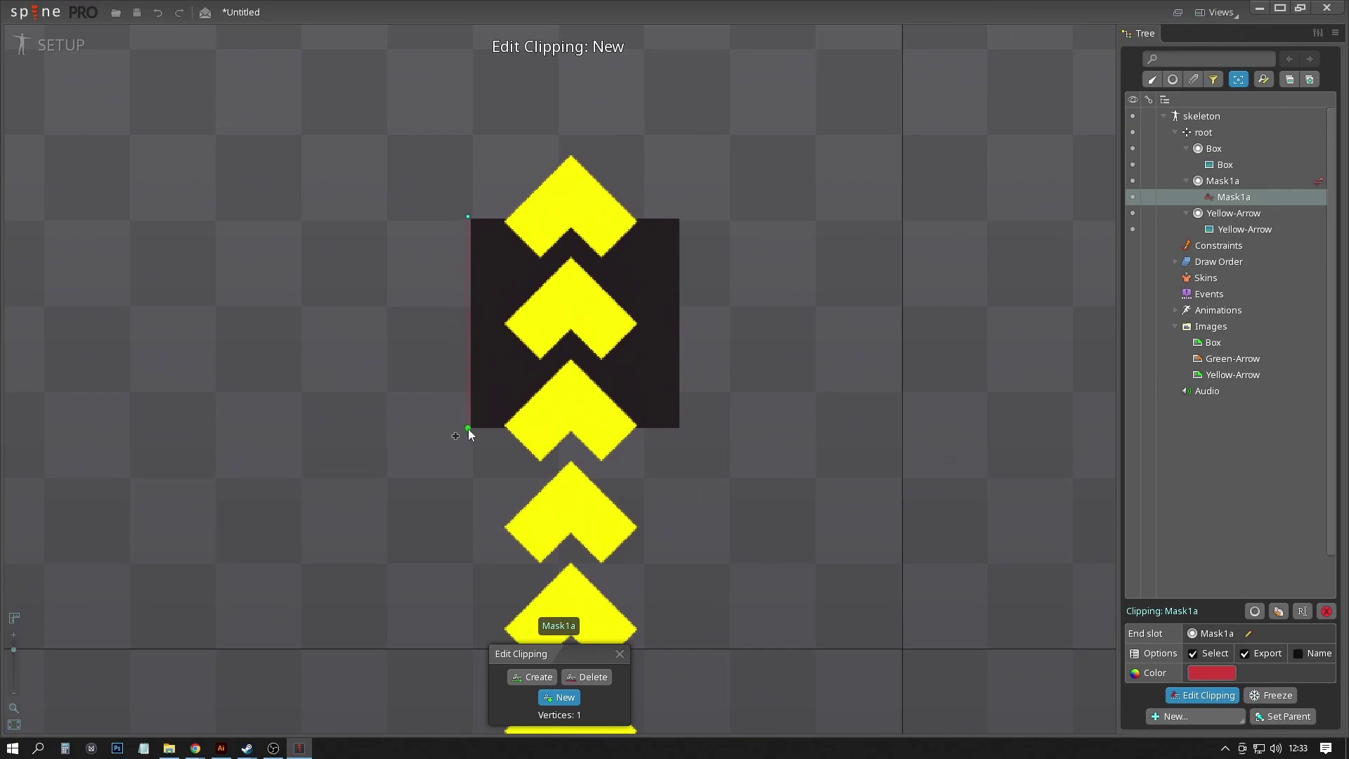
left_click(470, 429)
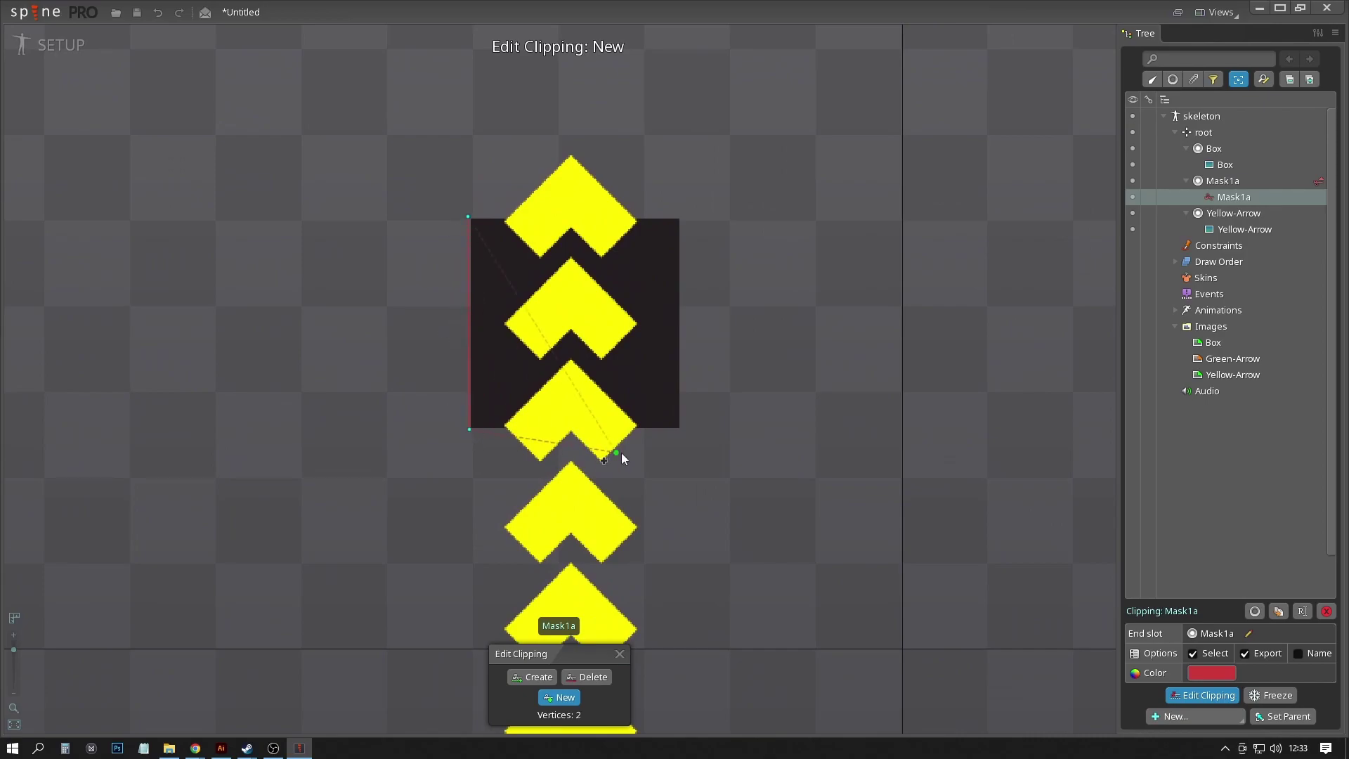
left_click(684, 428)
left_click(683, 217)
left_click(469, 217)
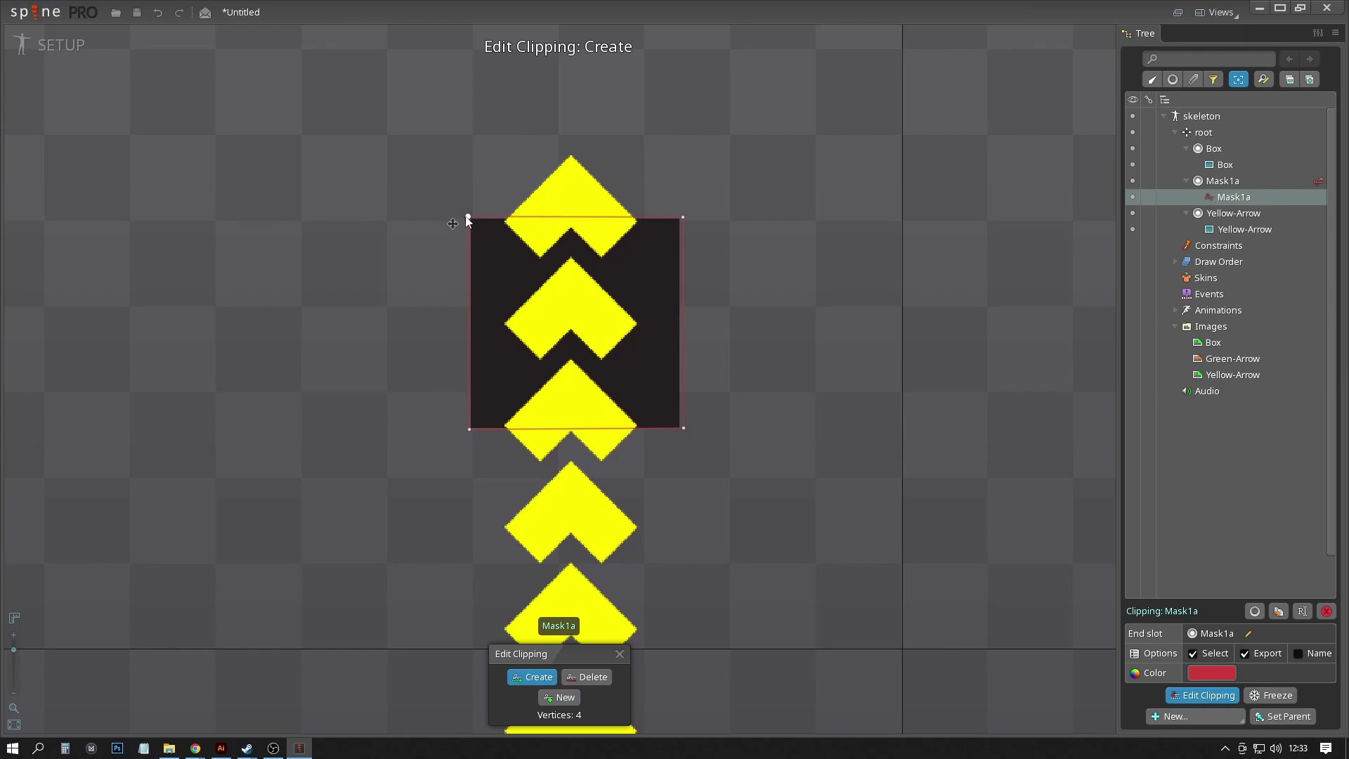
Align the upper-left and lower-right clipping vertices with the box corners and finish editing the clipping polygon.
left_click(468, 218)
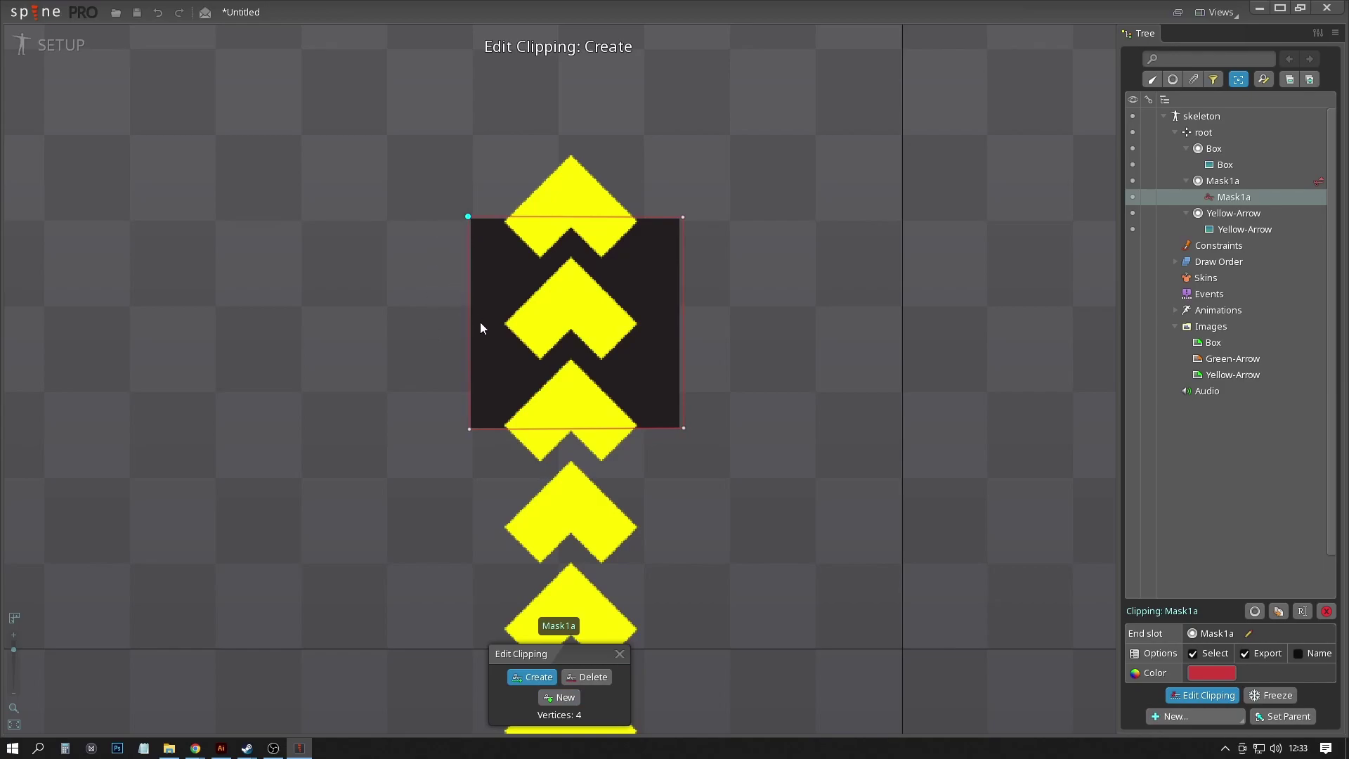
left_click(471, 217)
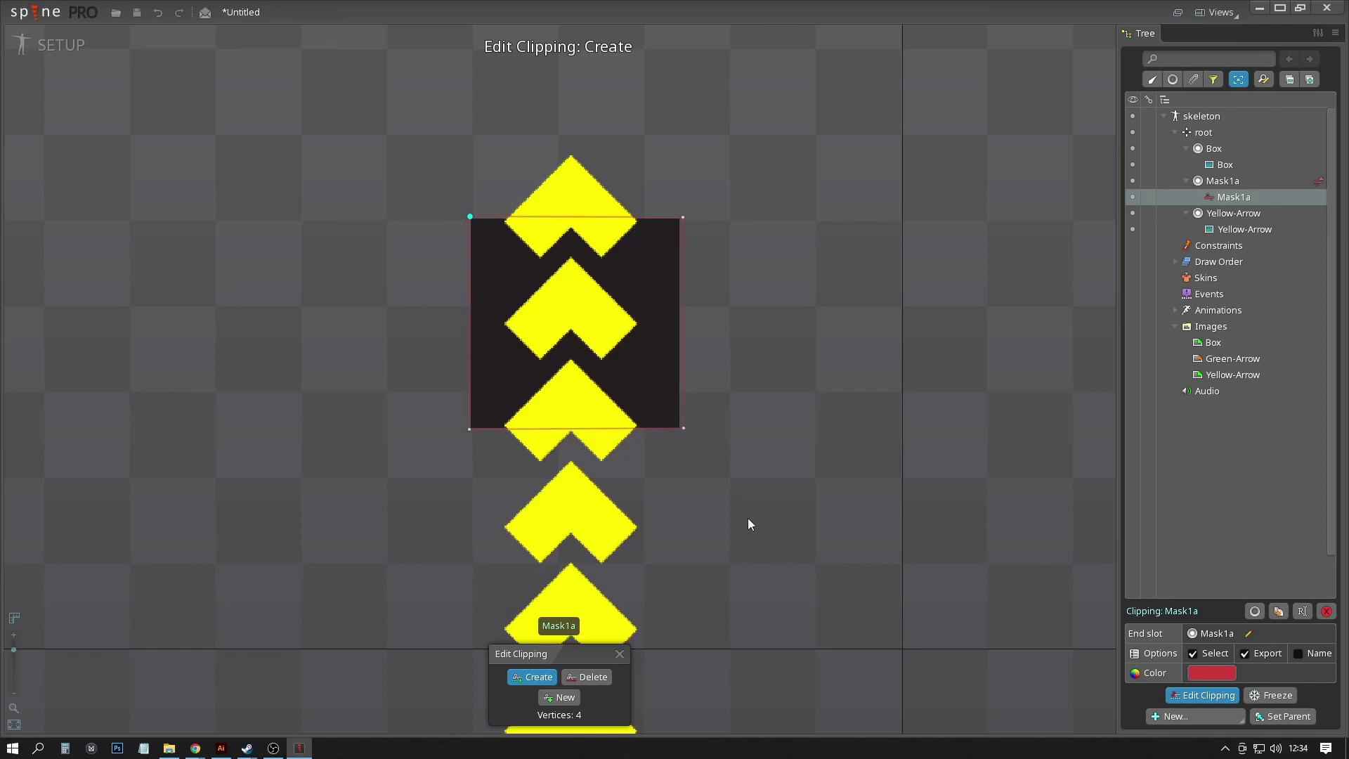
left_click(683, 429)
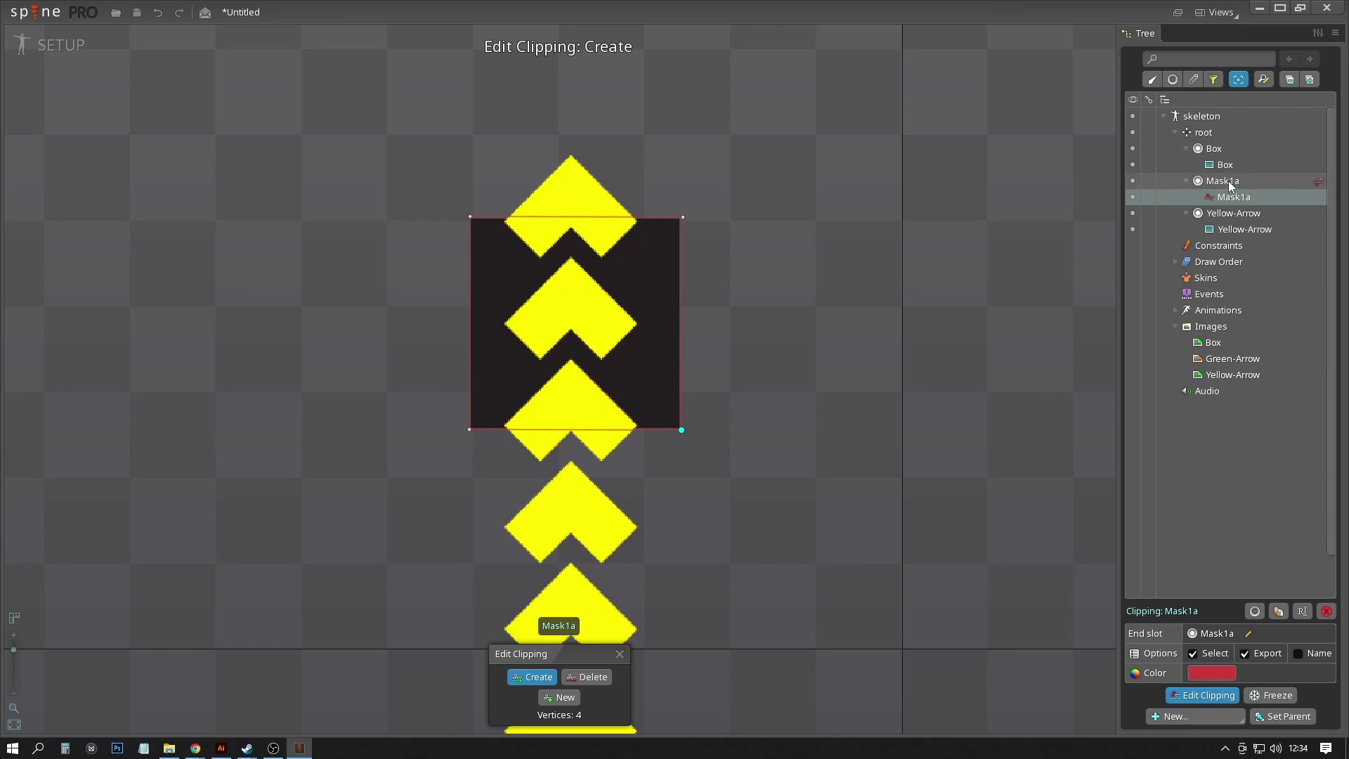
left_click(620, 653)
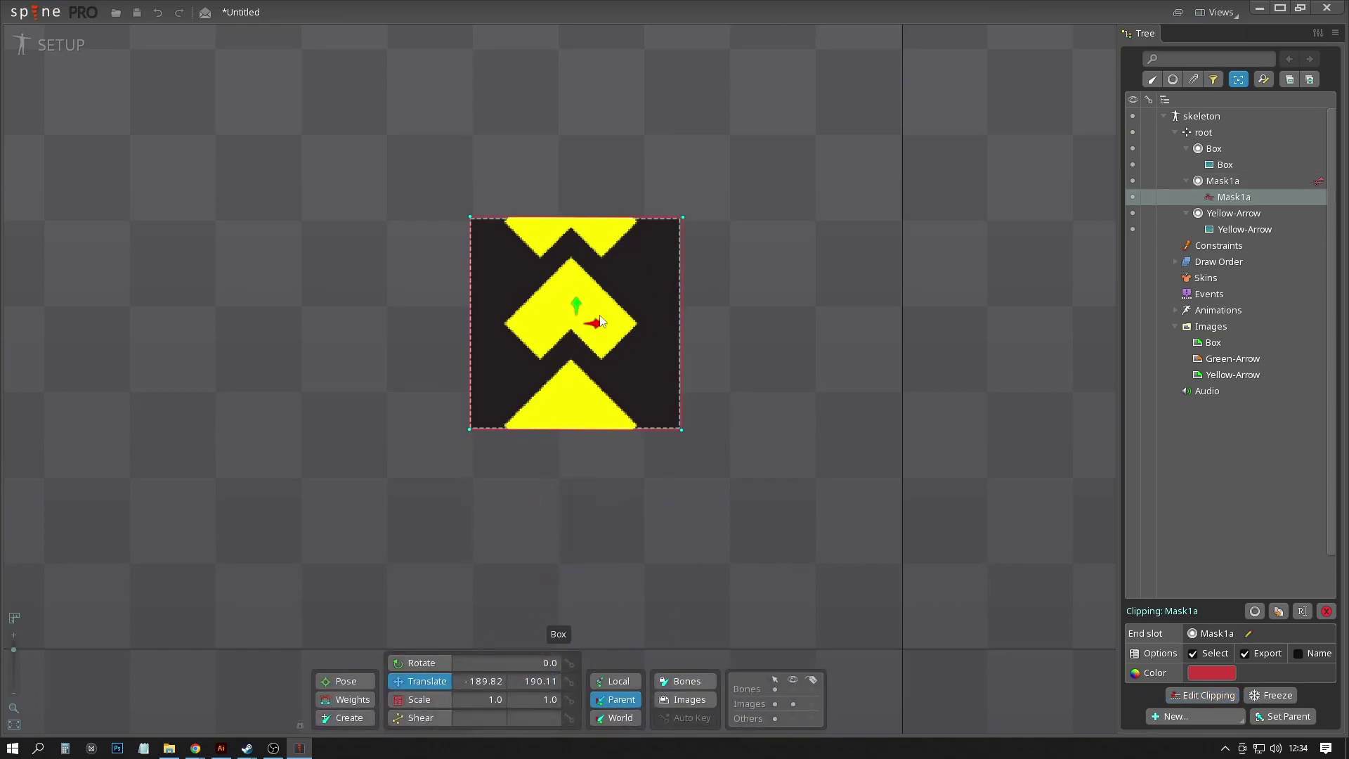
Move the Mask1a clipping attachment into a new slot named Mask1b under root.
left_click(1226, 182)
left_click(1233, 199)
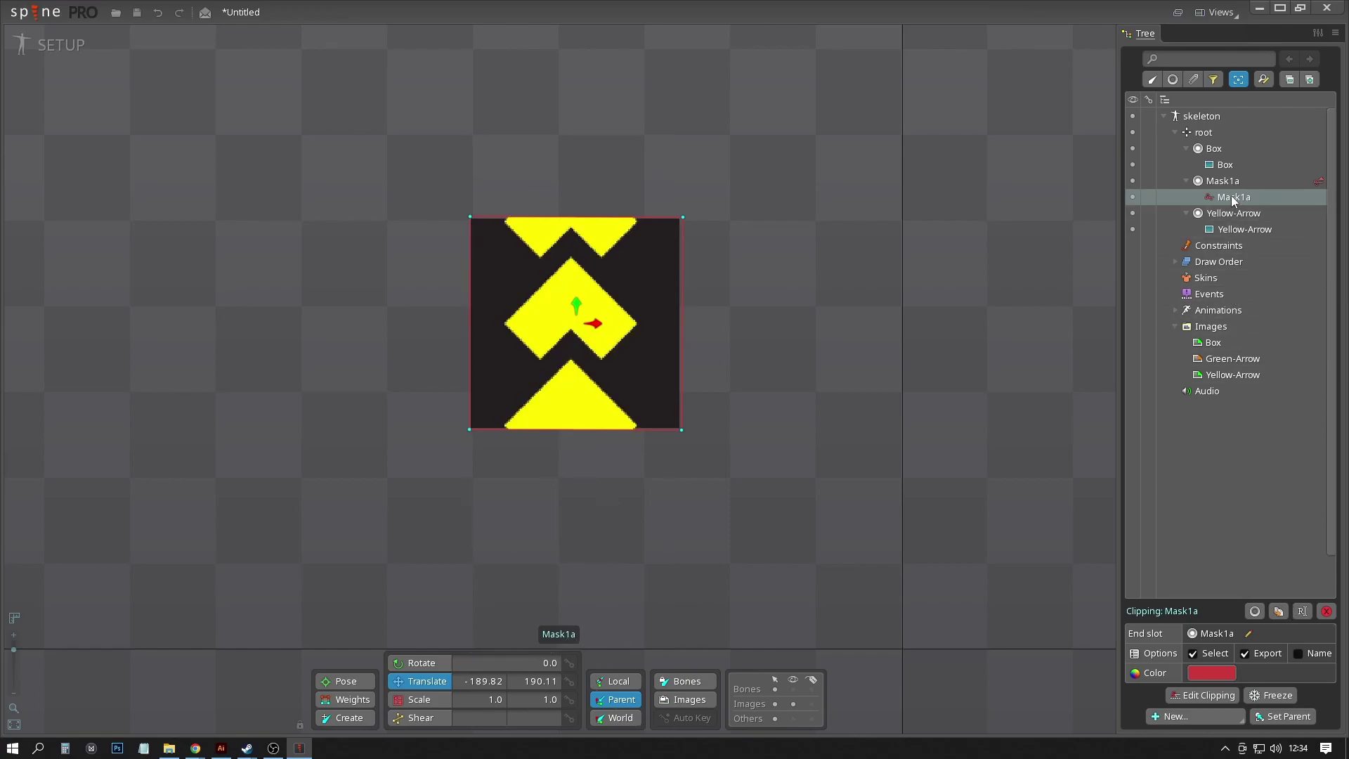
mouse_move(1234, 201)
left_mouse_down()
mouse_move(1250, 442)
mouse_move(1236, 205)
left_mouse_up()
left_click_drag(1238, 204, 1200, 215)
left_click(507, 379)
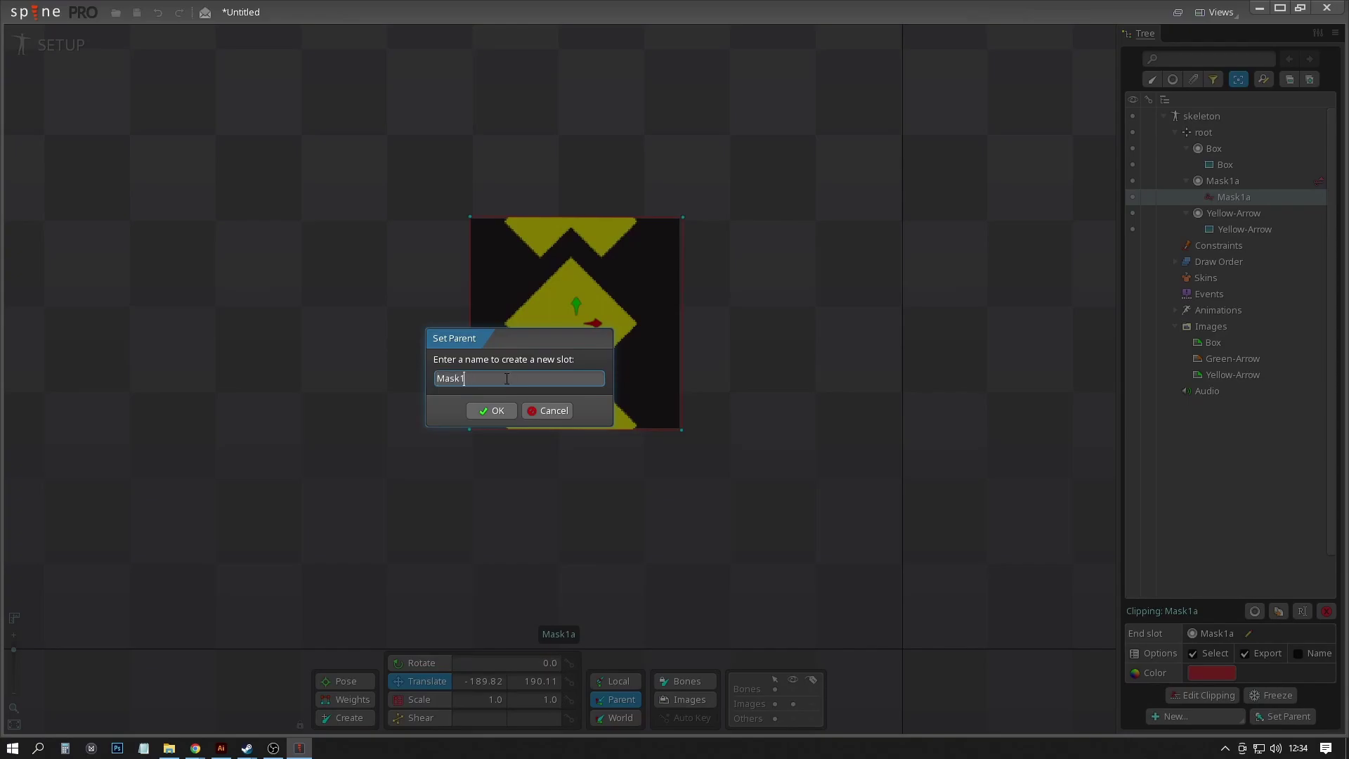
type("b")
left_click(479, 415)
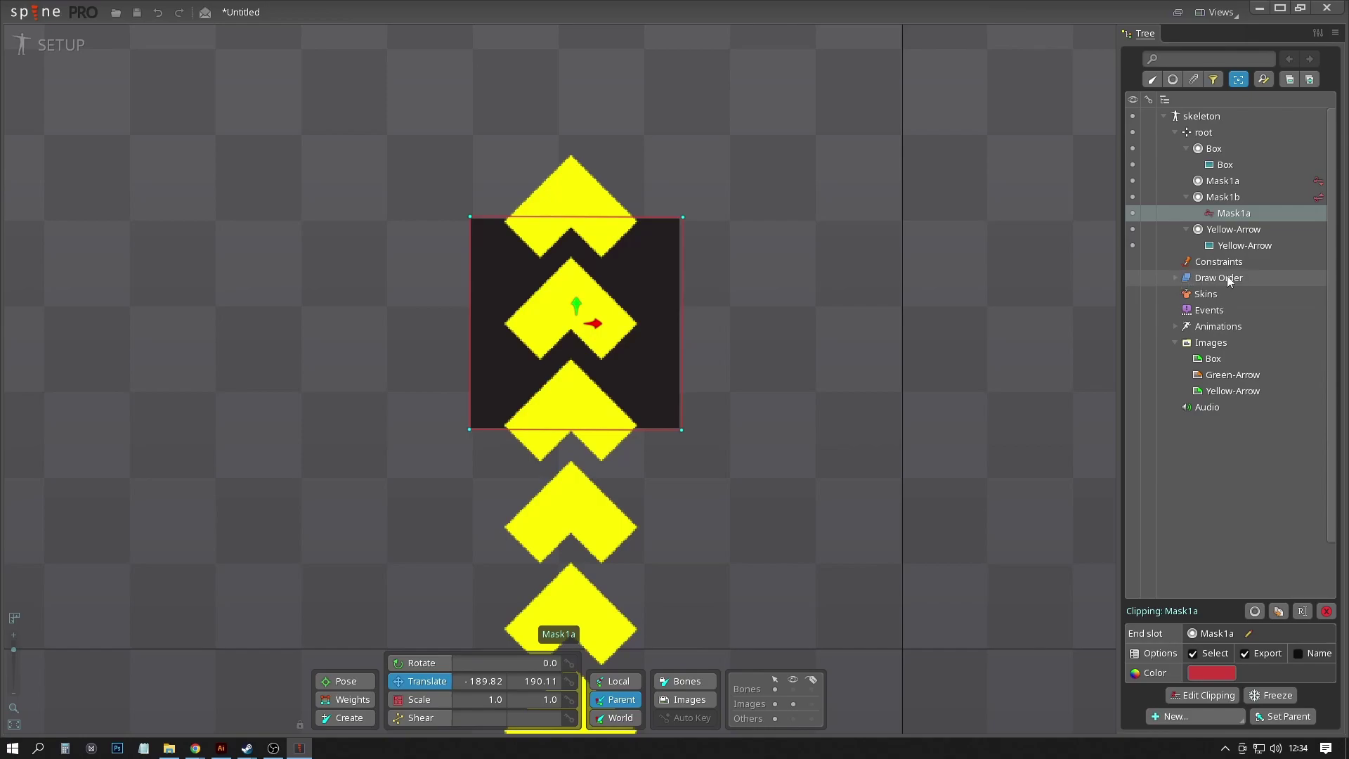
Rearrange the draw order so Yellow-Arrow sits between Mask1a and Mask1b, with Box below them all.
left_click(1178, 281)
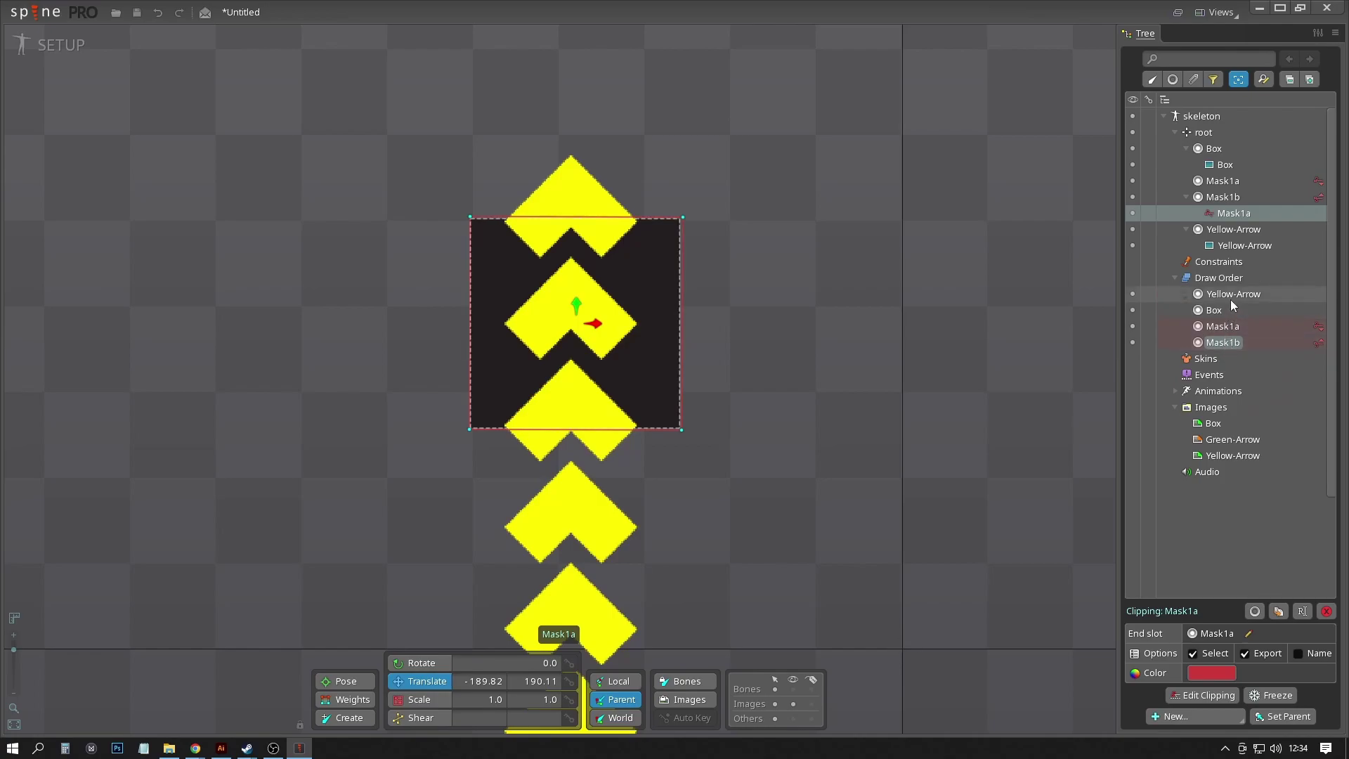
mouse_move(1236, 293)
left_mouse_down()
mouse_move(1200, 293)
mouse_move(1207, 331)
left_mouse_up()
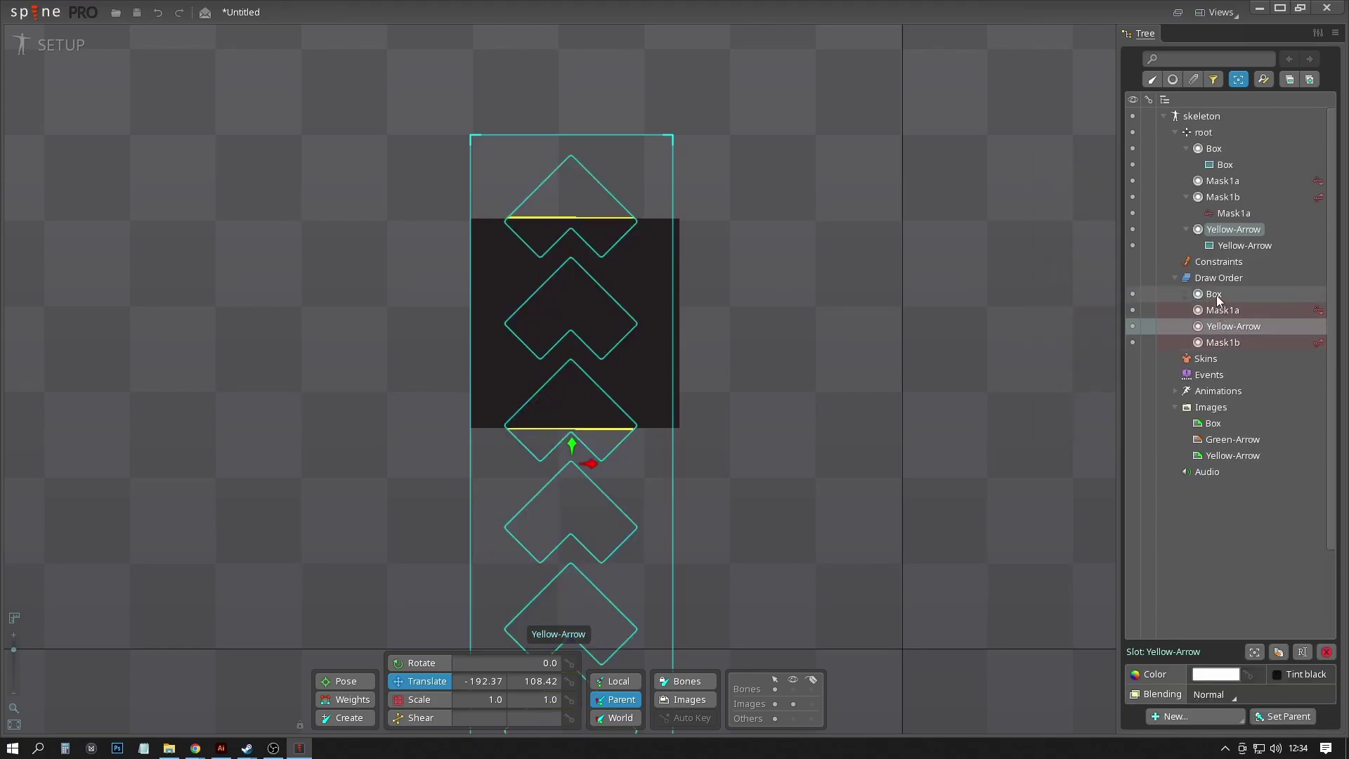
left_click(1246, 294)
left_click_drag(1204, 293, 1199, 347)
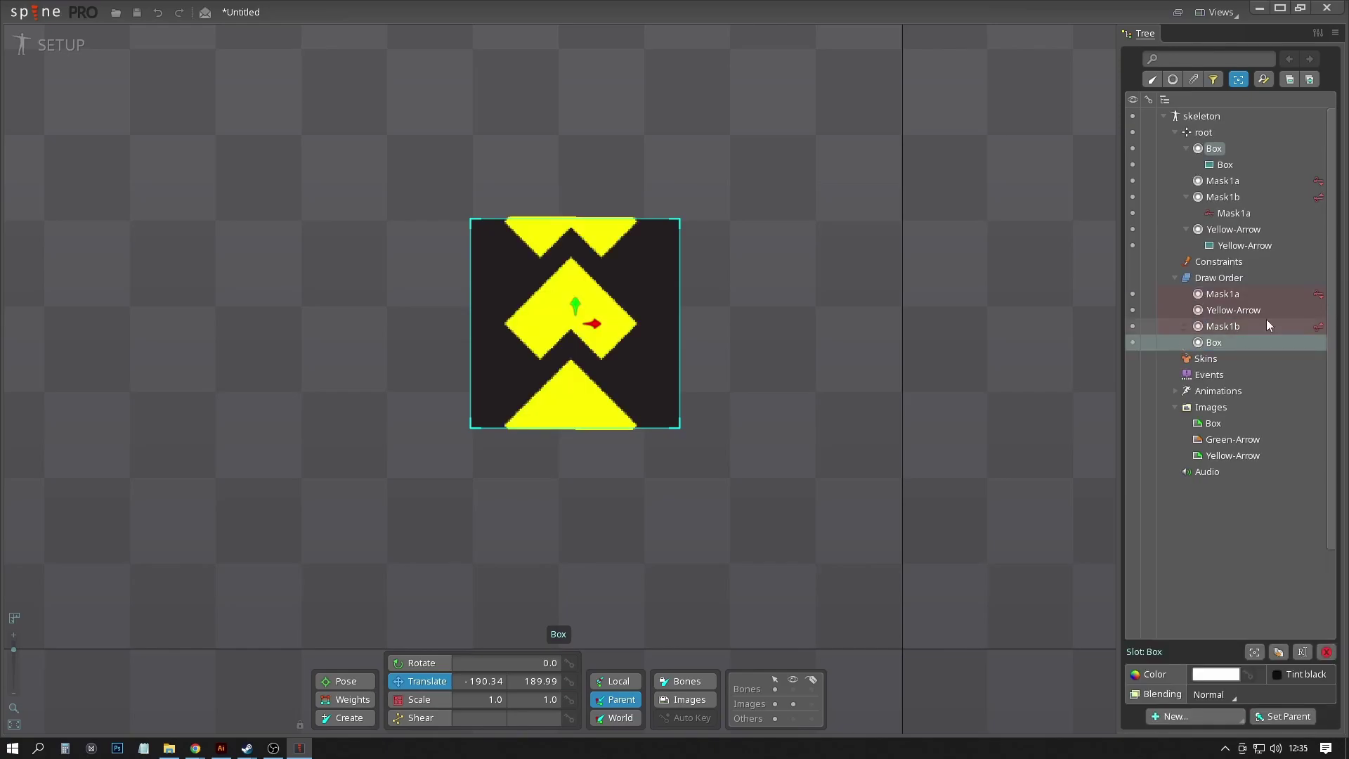
Create a zero-length bone at the centre of the middle arrow, at about (-193, 192), and return to the Translate tool.
left_click(1215, 312)
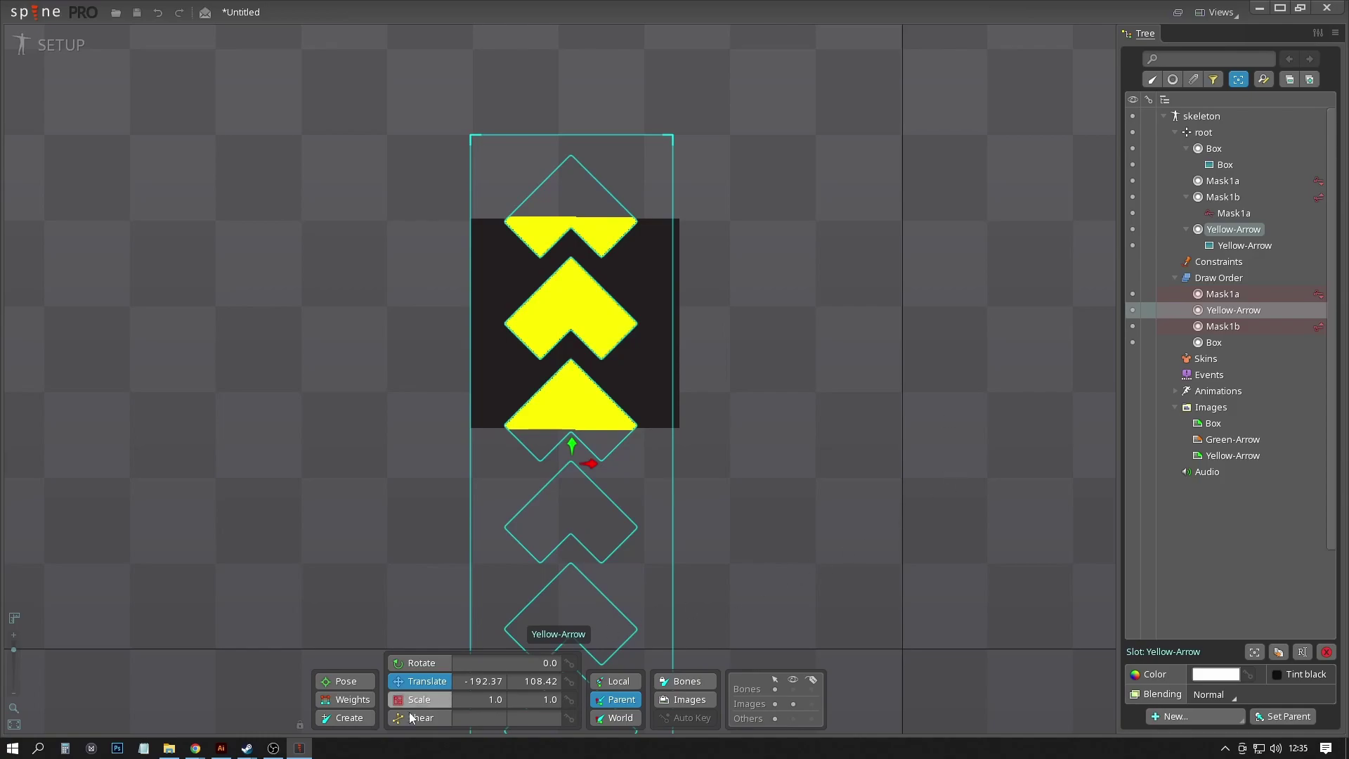
left_click(348, 718)
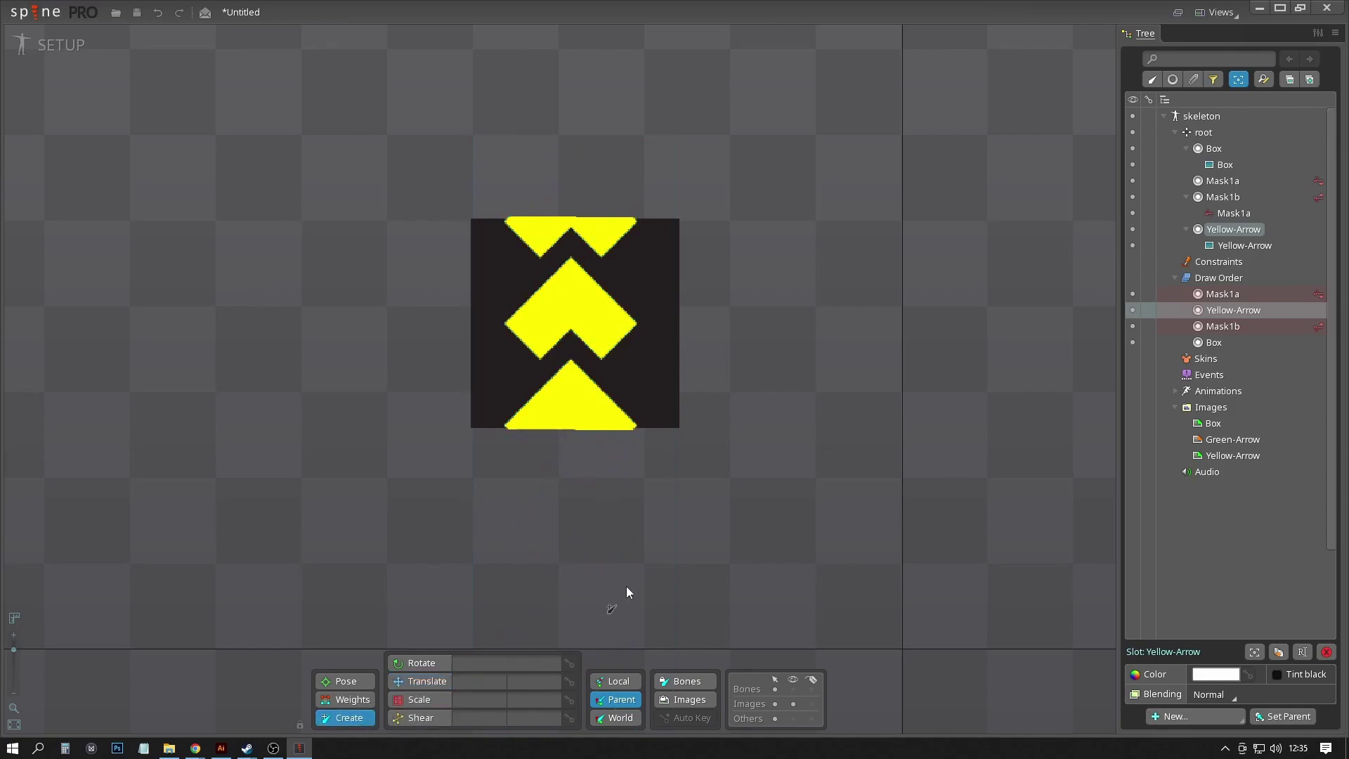
left_click(571, 320)
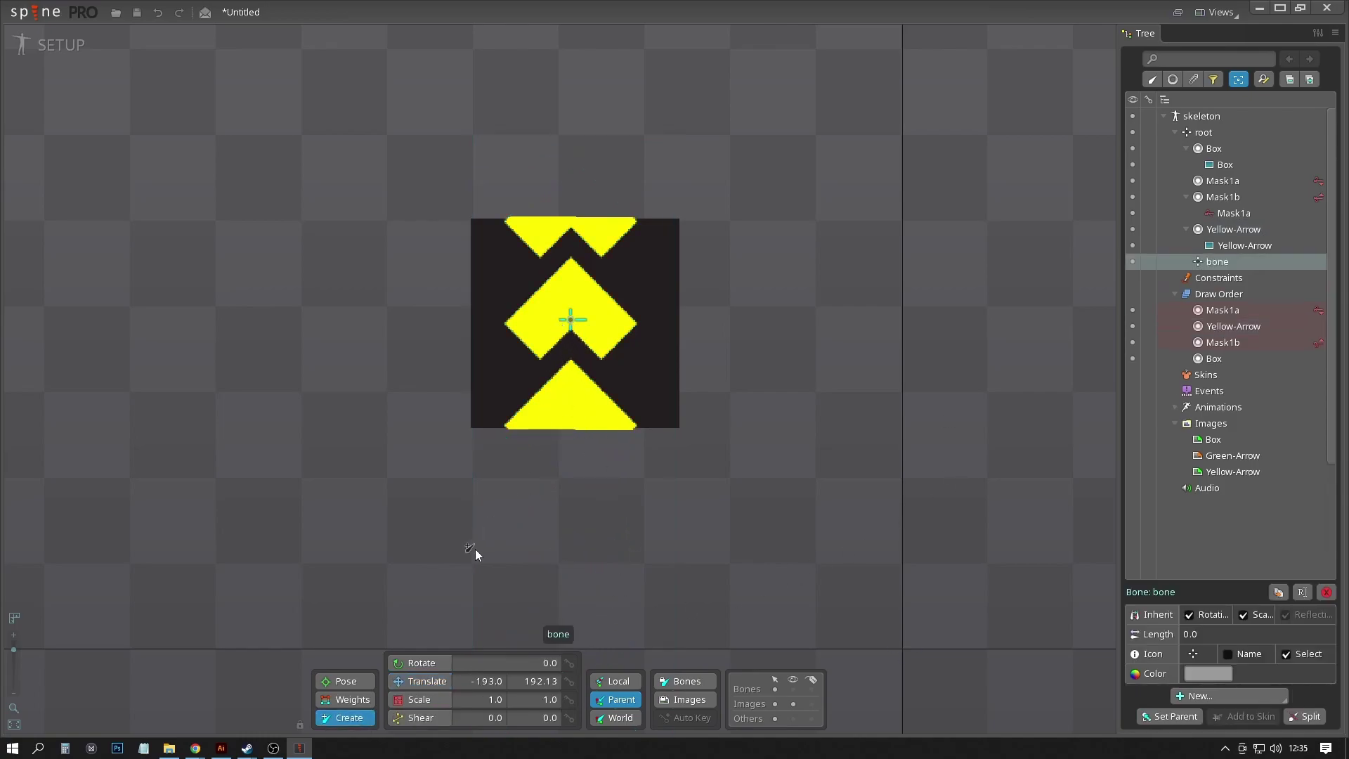
left_click(408, 682)
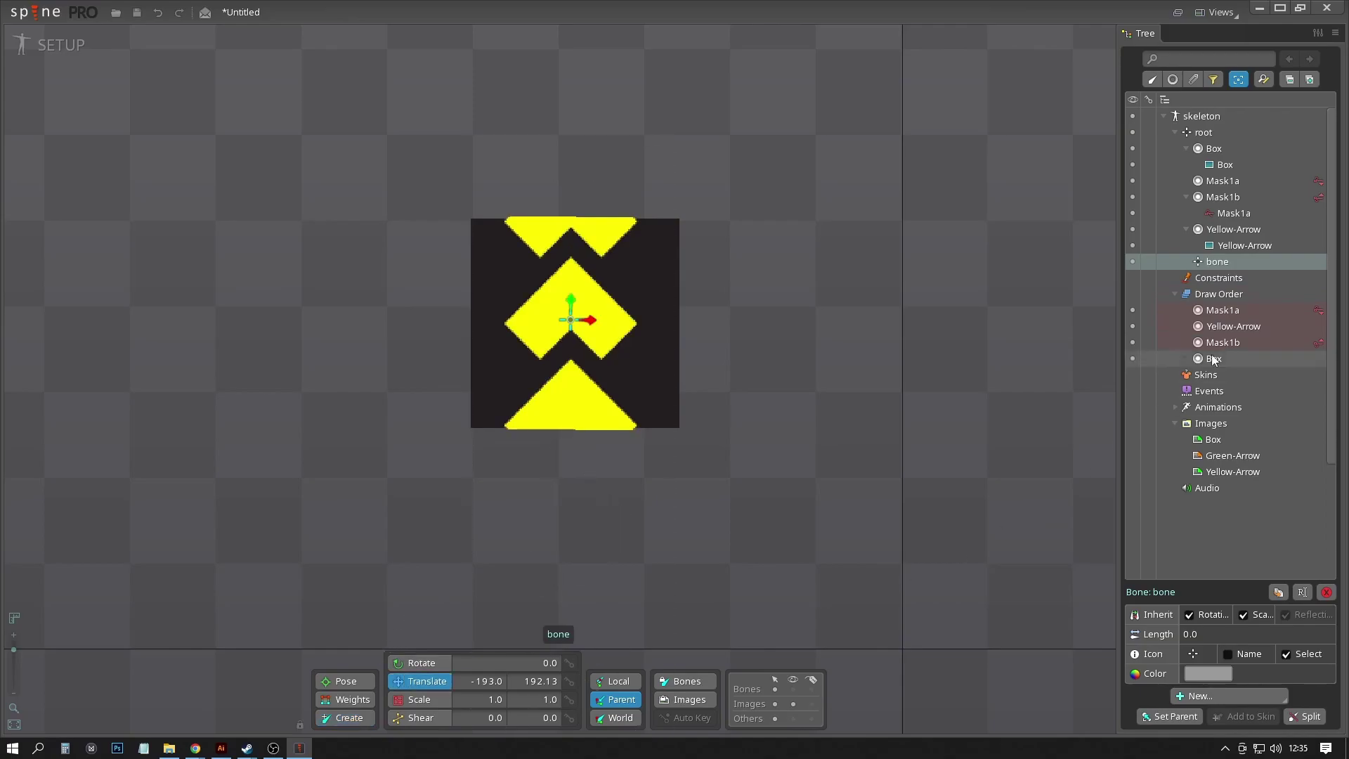
Rename the new bone as Yellow Arrow.
left_click(1217, 261)
type("Yell")
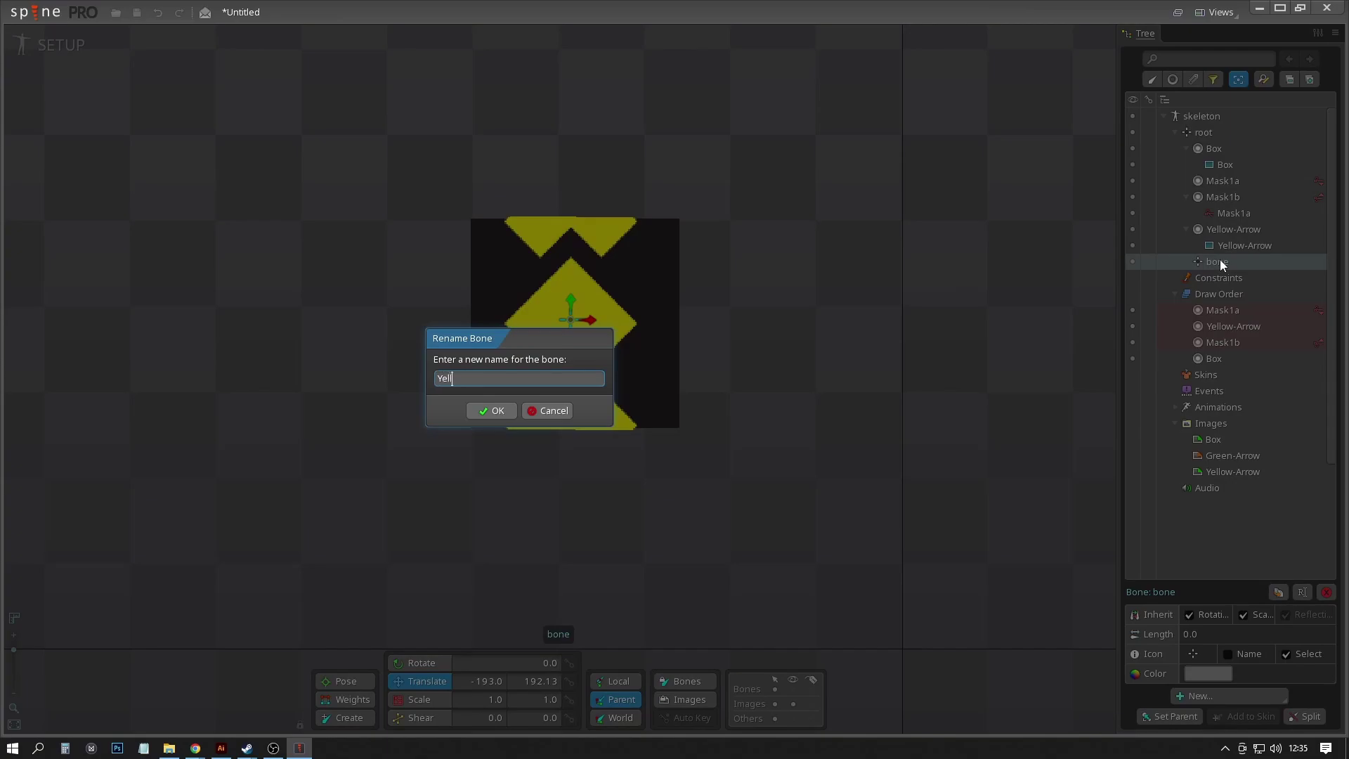
key("Return")
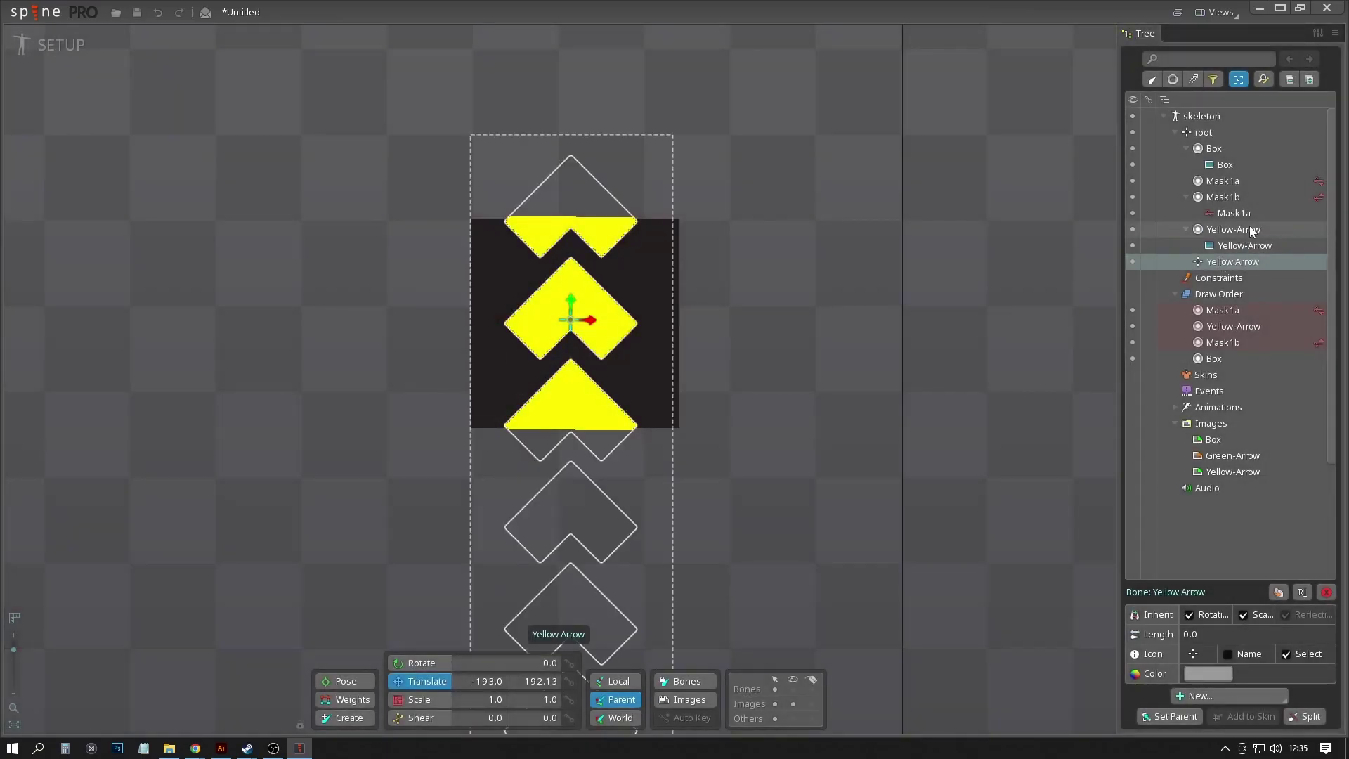
Parent the Yellow-Arrow slot to the Yellow Arrow bone and select that bone.
left_click(1244, 229)
left_click_drag(1199, 234, 1212, 261)
left_click(1248, 231)
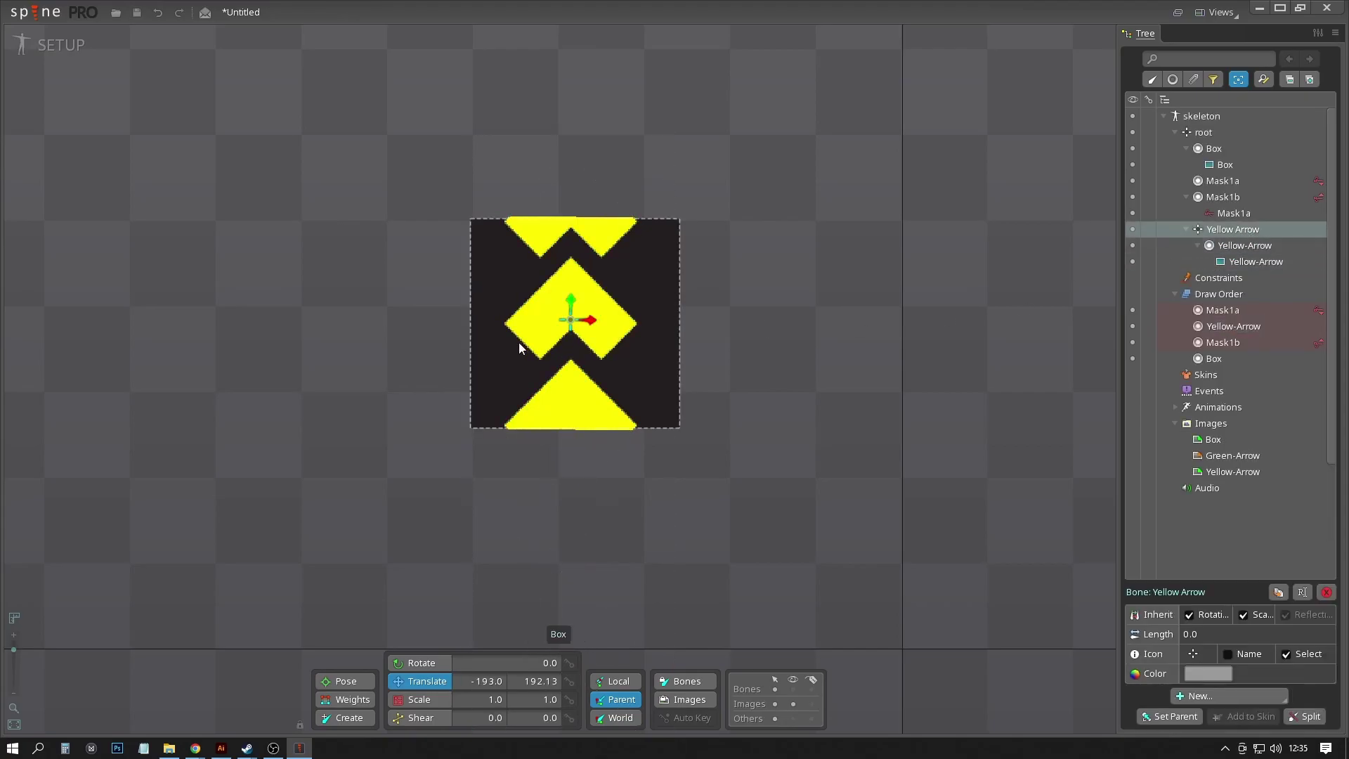
Shift the Yellow Arrow bone slightly right to X -190.54 to centre the arrows in the box.
left_click(137, 12)
left_click(550, 519)
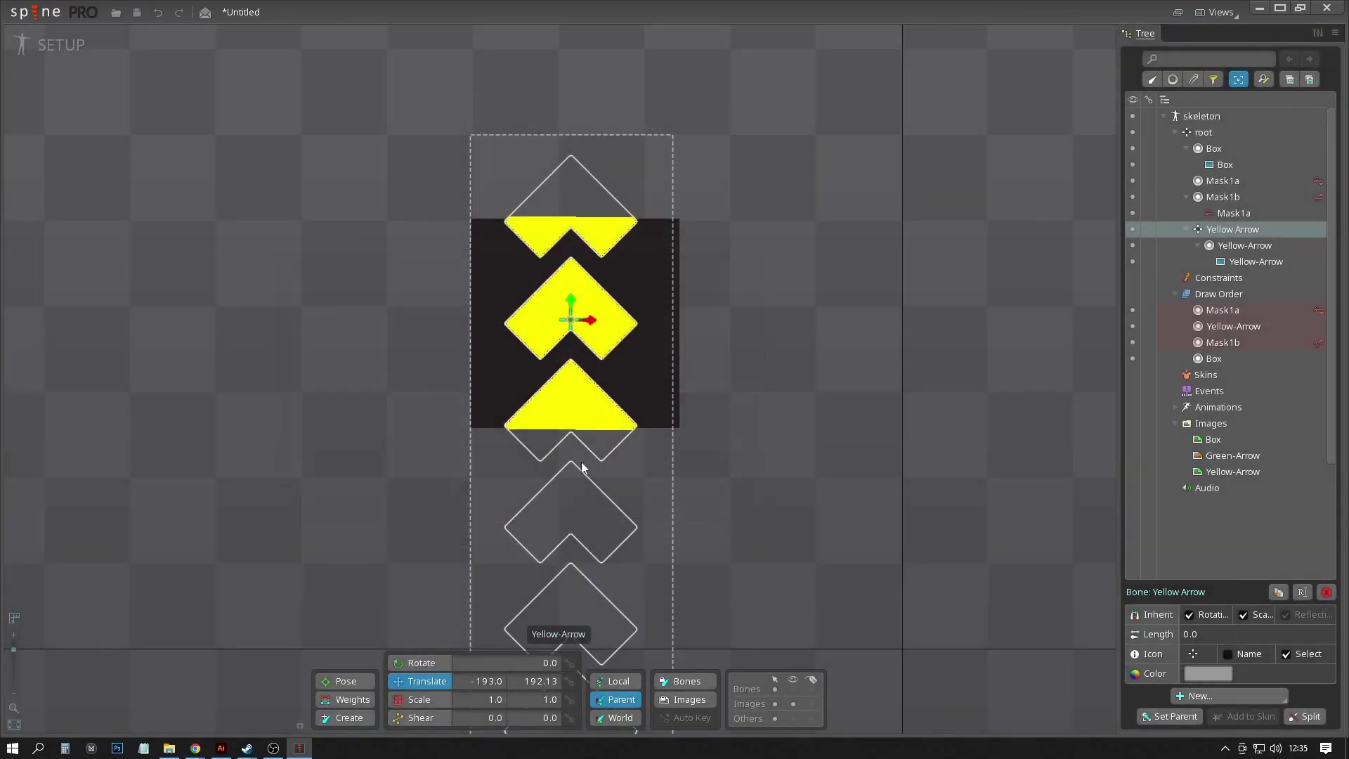
left_click_drag(593, 321, 597, 319)
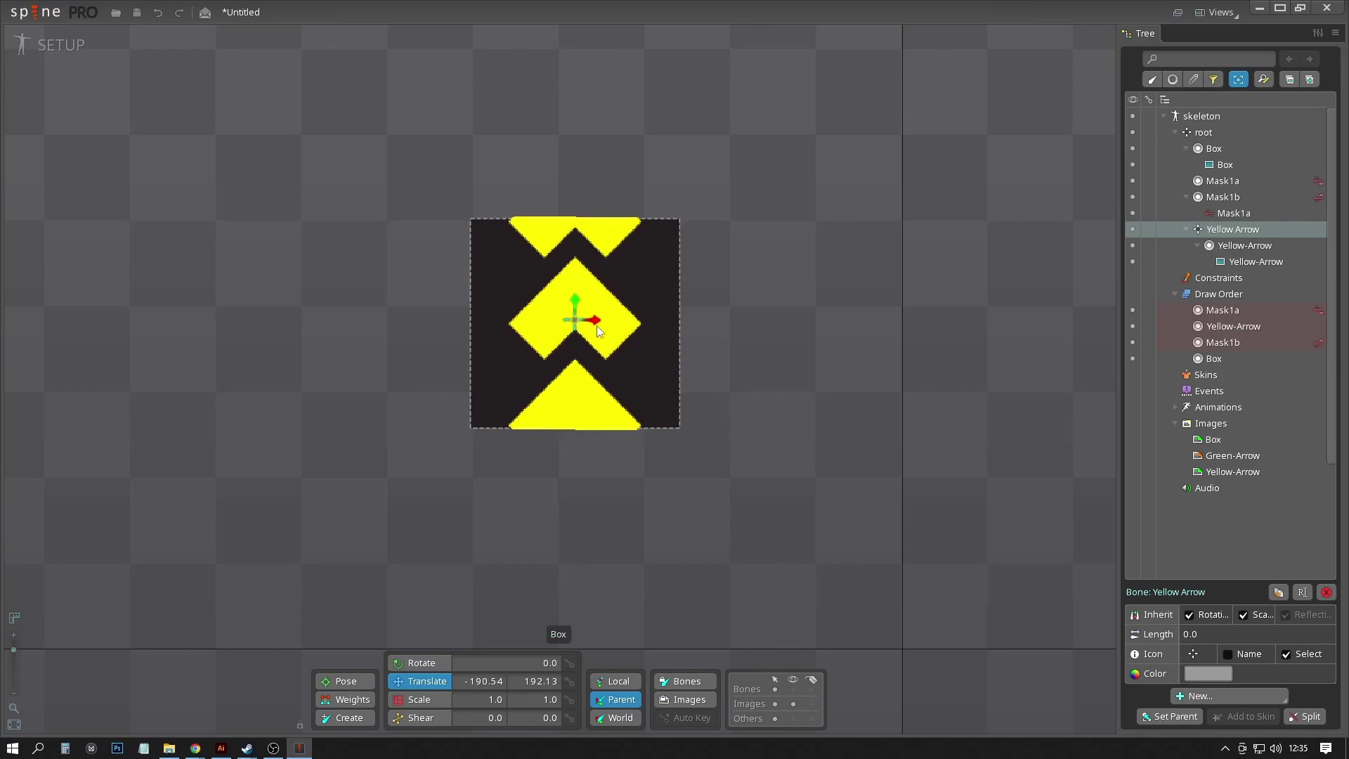
Switch to Animate mode and key the Yellow Arrow bone's rotate, translate, scale and shear at frame 0.
left_click(77, 49)
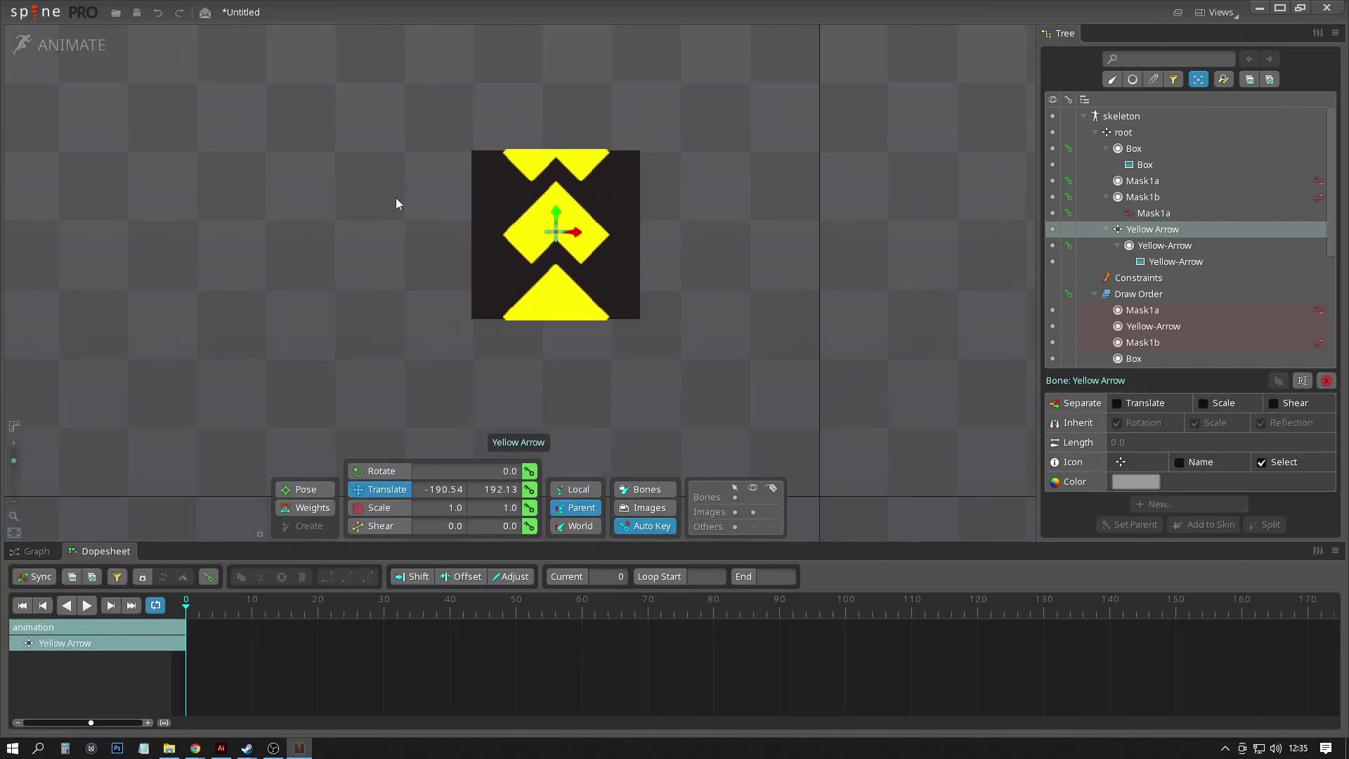
left_click(529, 471)
left_click(529, 489)
left_click(529, 507)
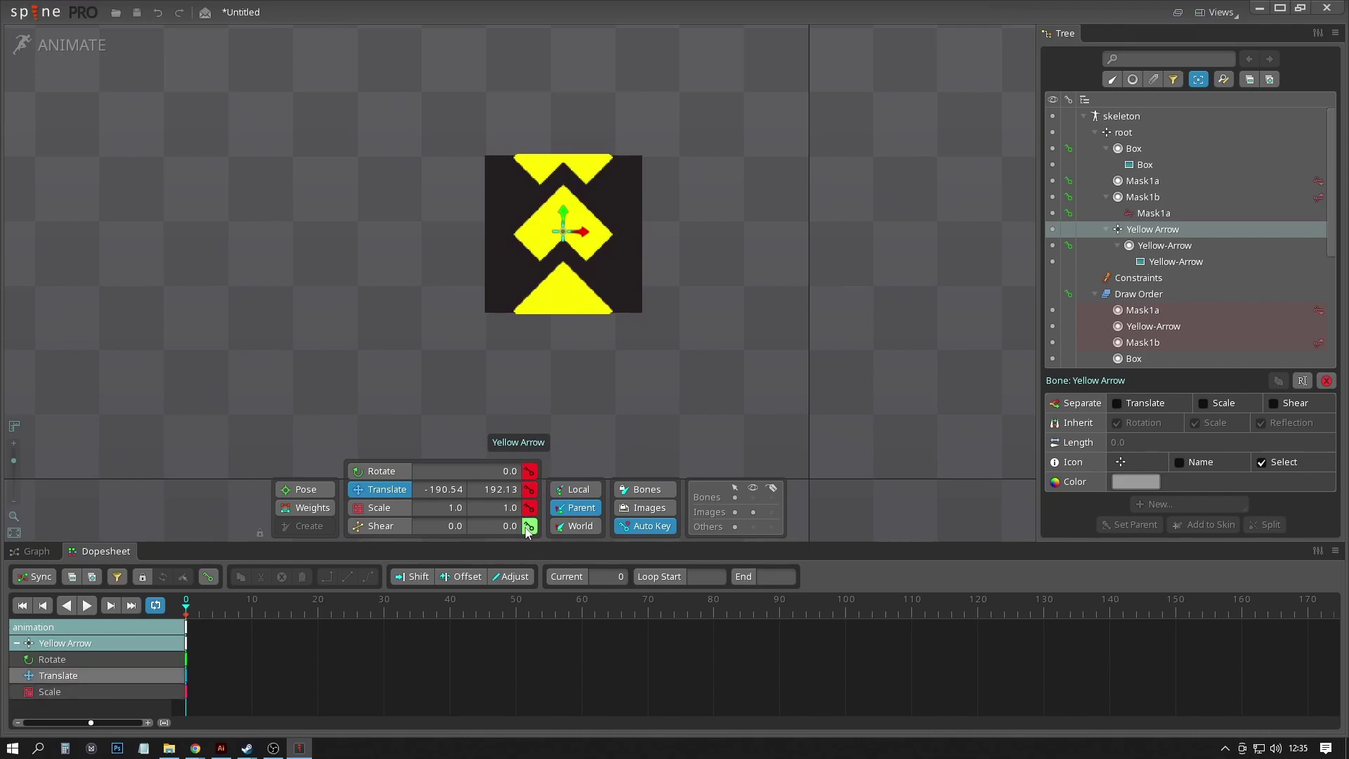
left_click(529, 525)
At frame 20, raise the Yellow Arrow bone straight up to Y 311.45 with automatic keying.
left_click(318, 603)
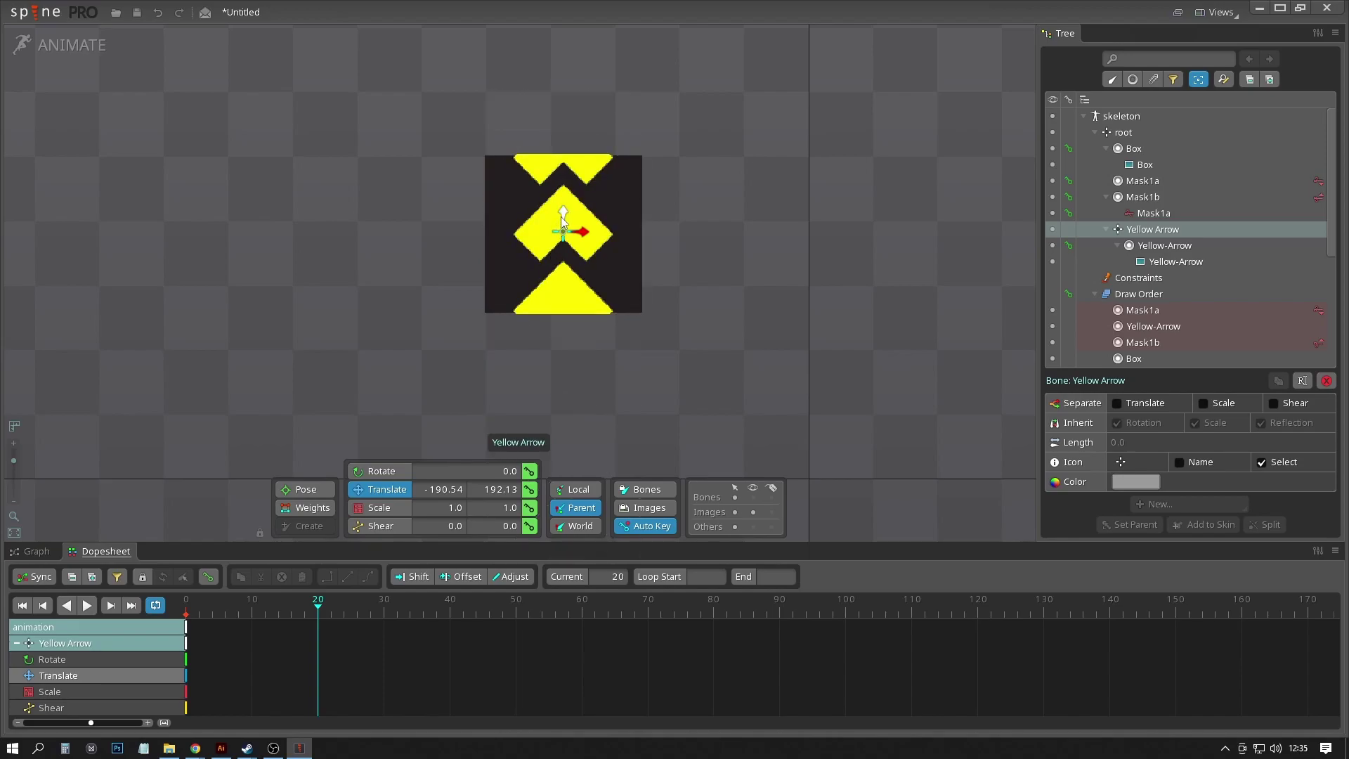
left_click_drag(562, 214, 571, 61)
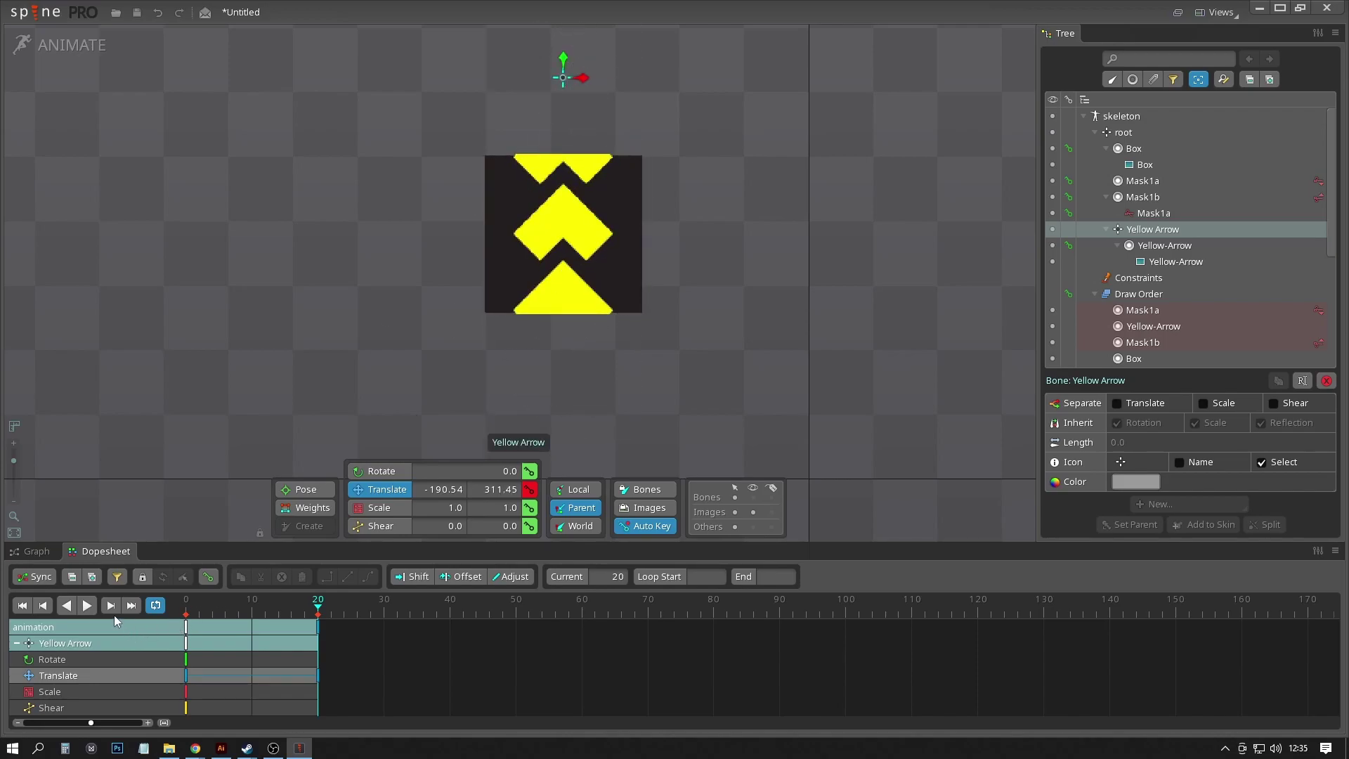
Play the looping yellow arrow animation with nothing selected to check the motion inside the mask, and stop playback.
left_click(87, 604)
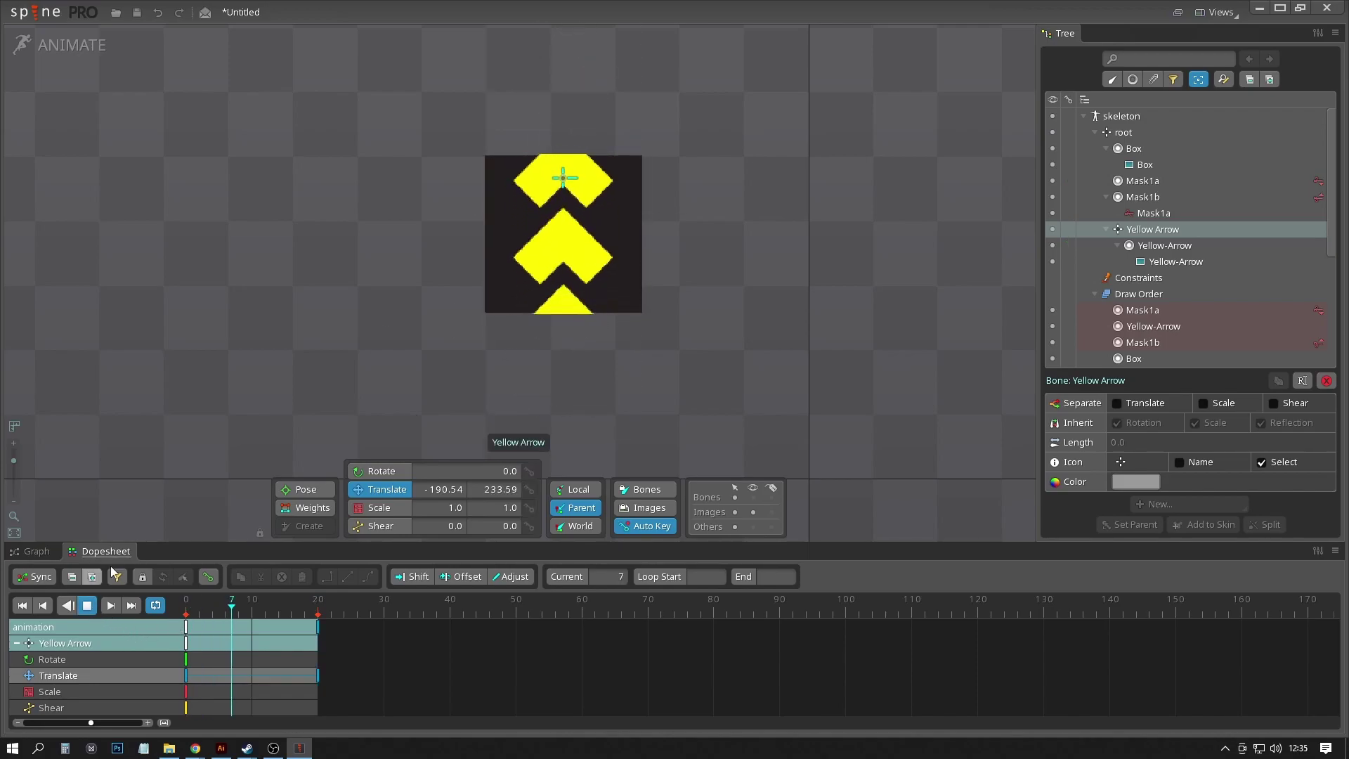
scroll(245, 389, "down", 3)
left_click(246, 389)
left_click_drag(672, 368, 658, 407)
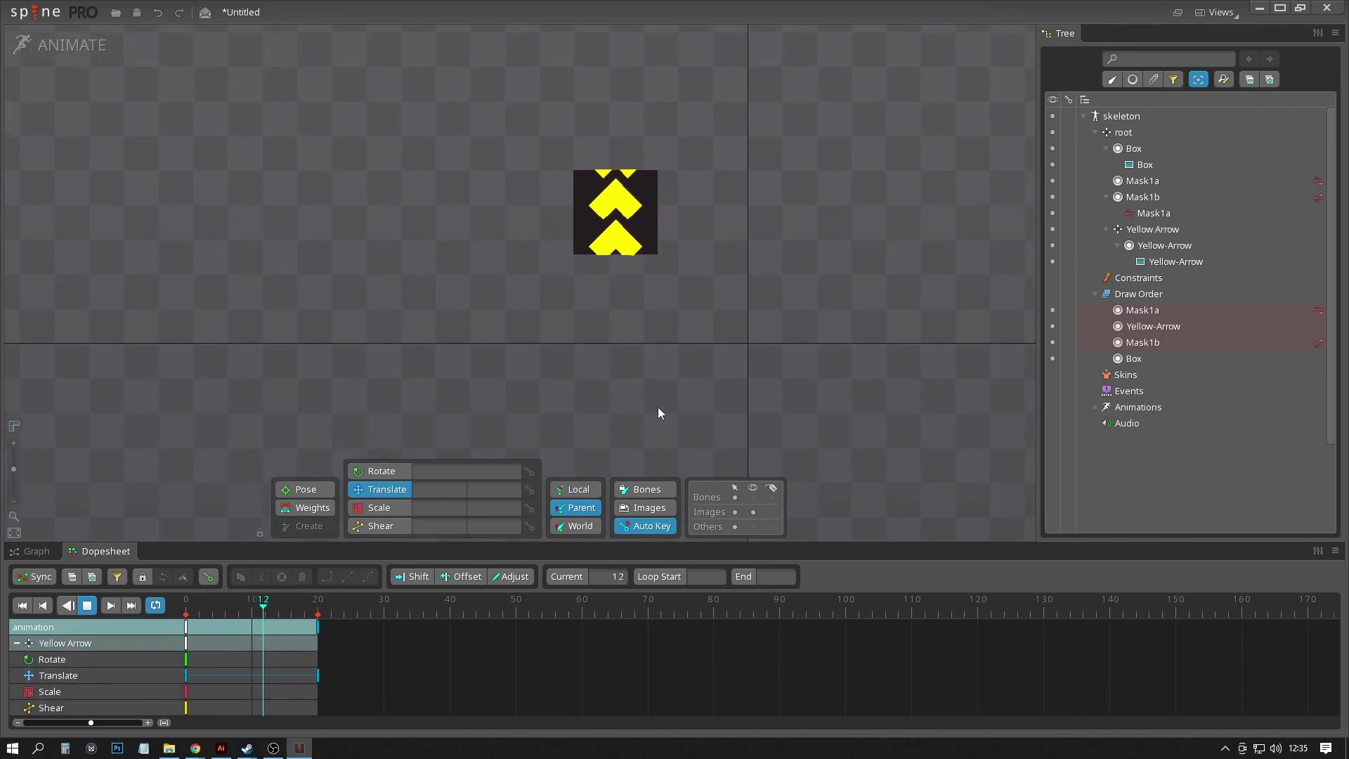
left_click(89, 608)
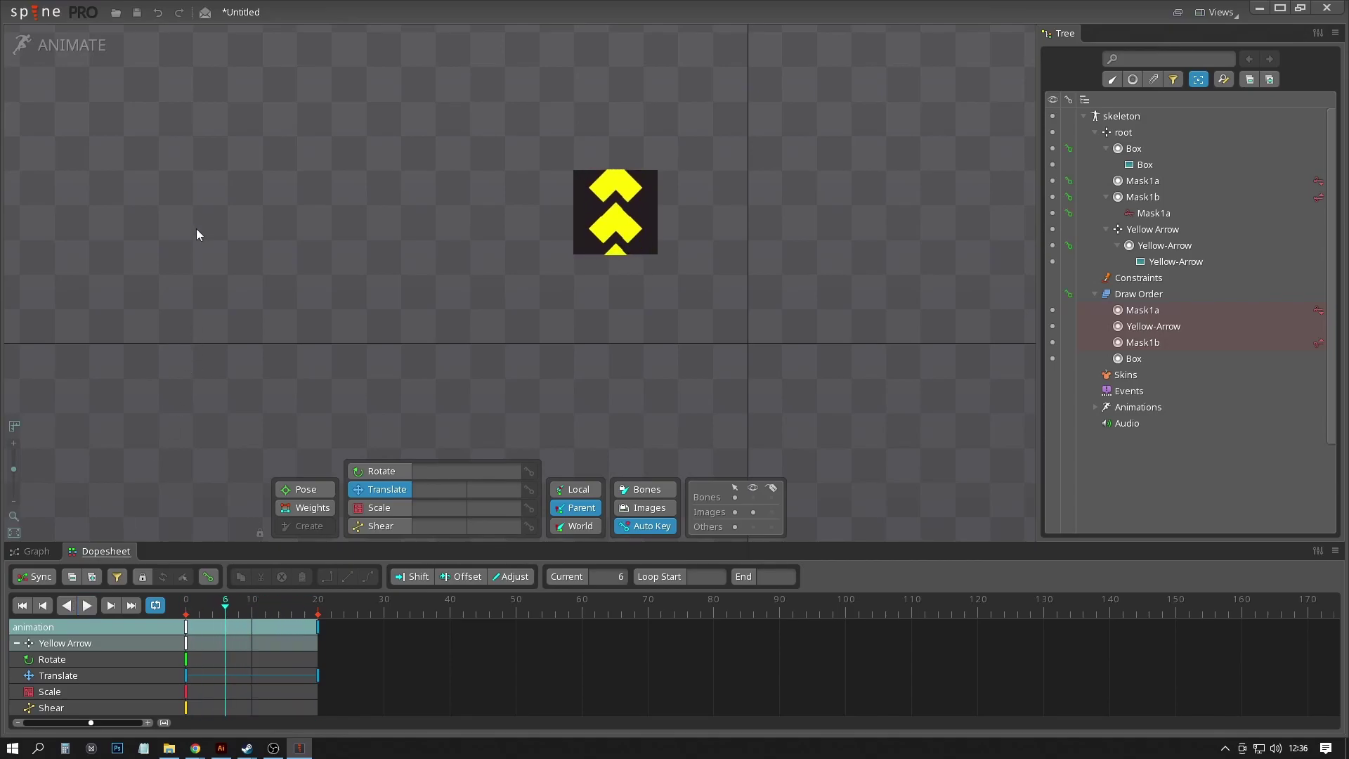
Return to Setup mode, duplicate the Box slot and move the copy horizontally to X 8.22.
left_click(64, 45)
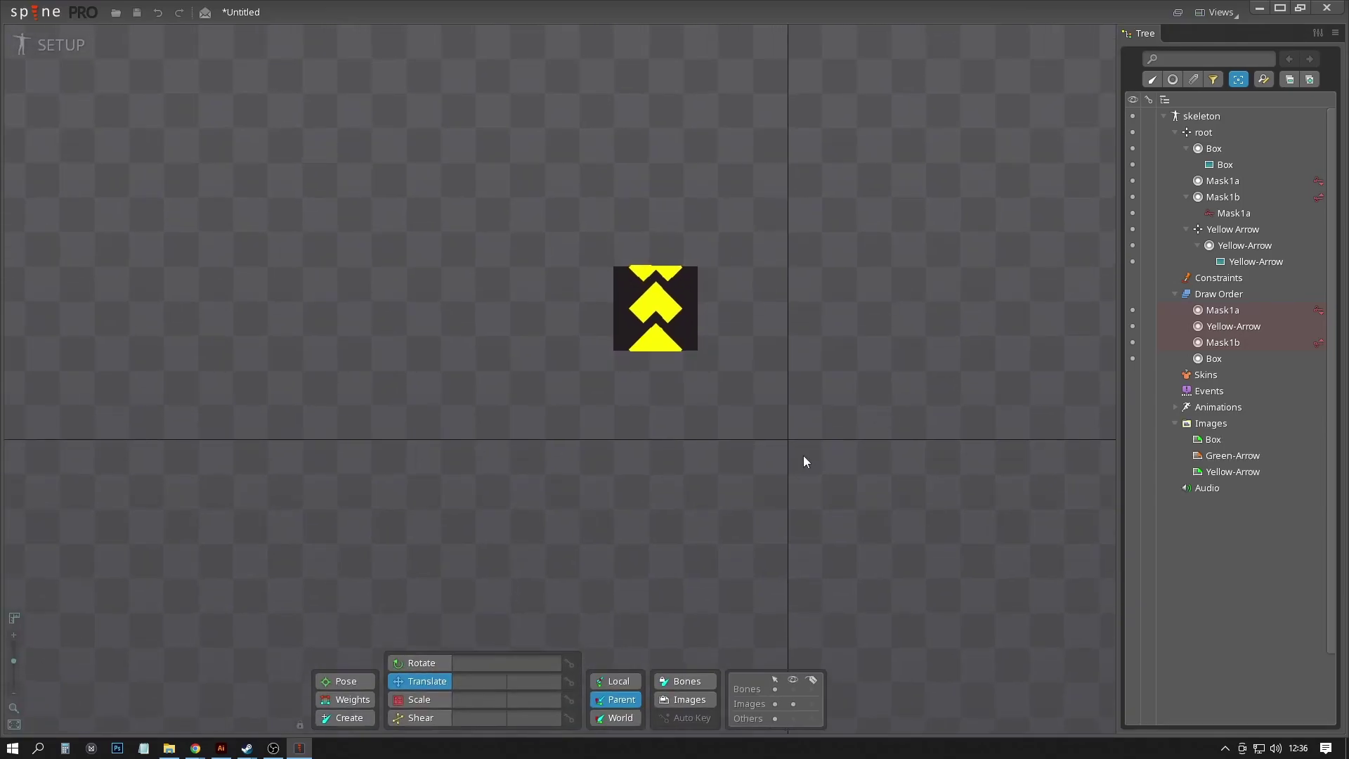
left_click(1203, 151)
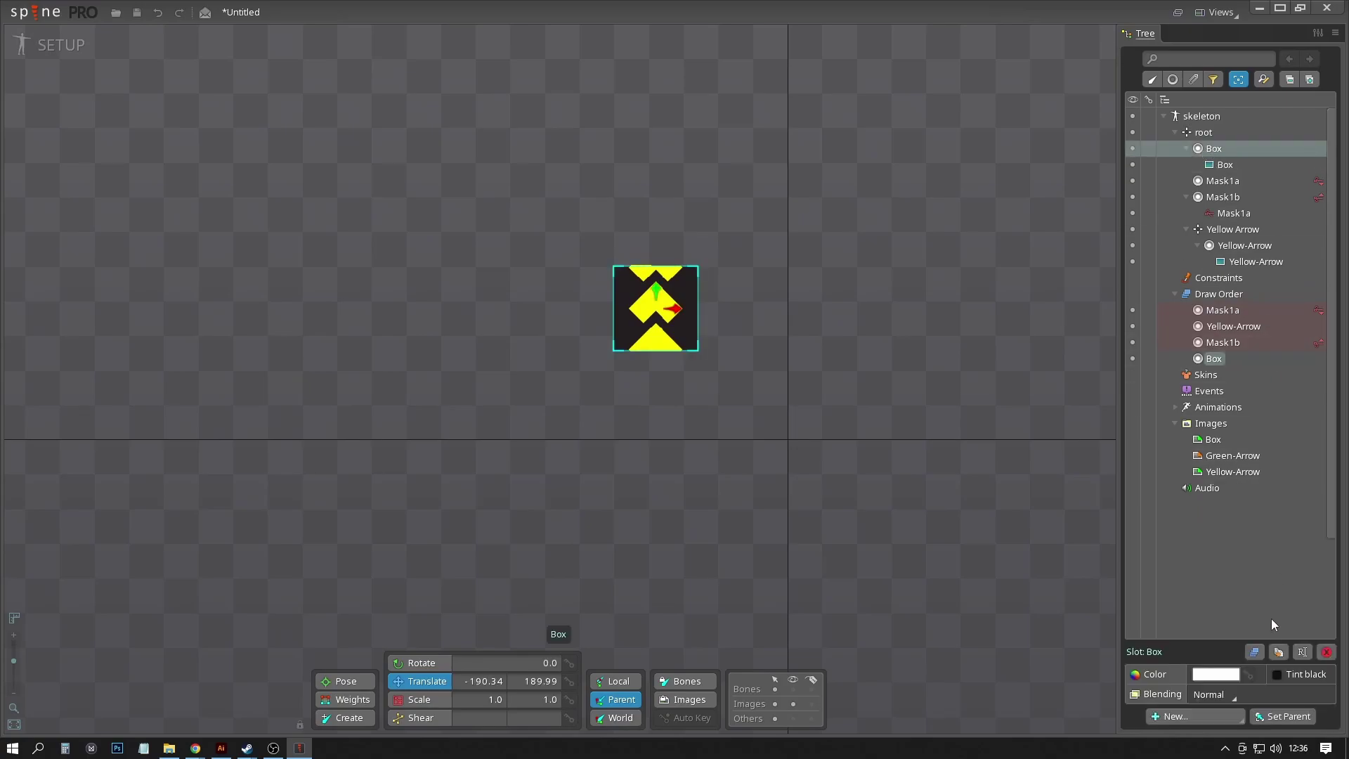
left_click(1278, 651)
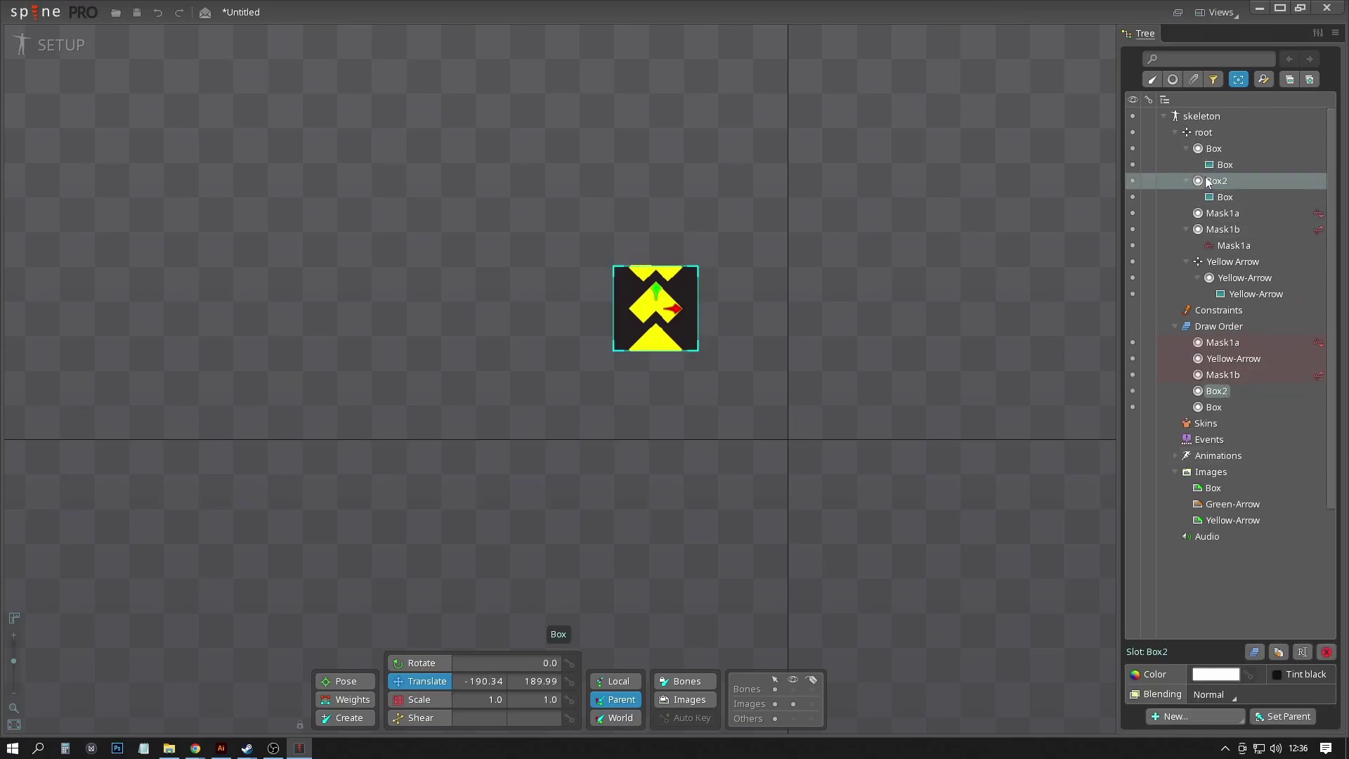
scroll(942, 306, "up", 2)
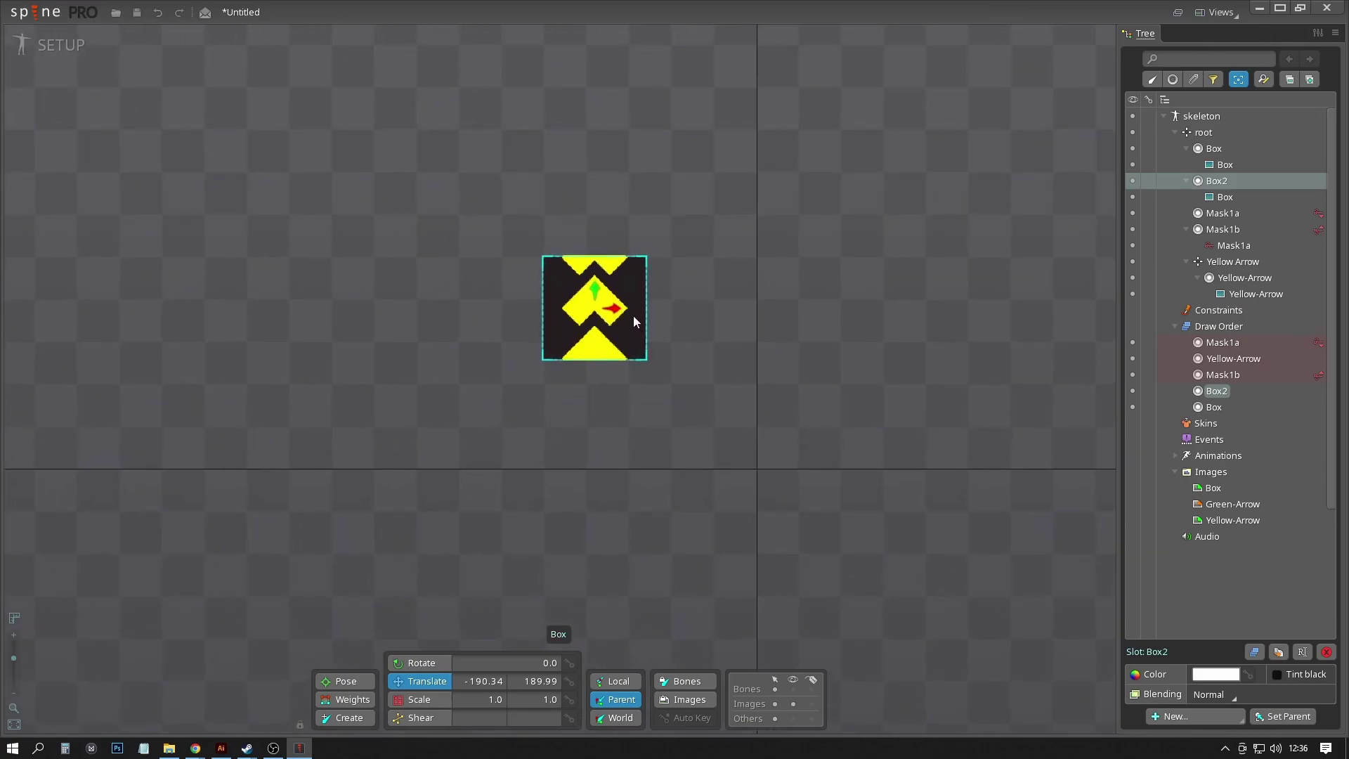
left_click_drag(616, 308, 785, 306)
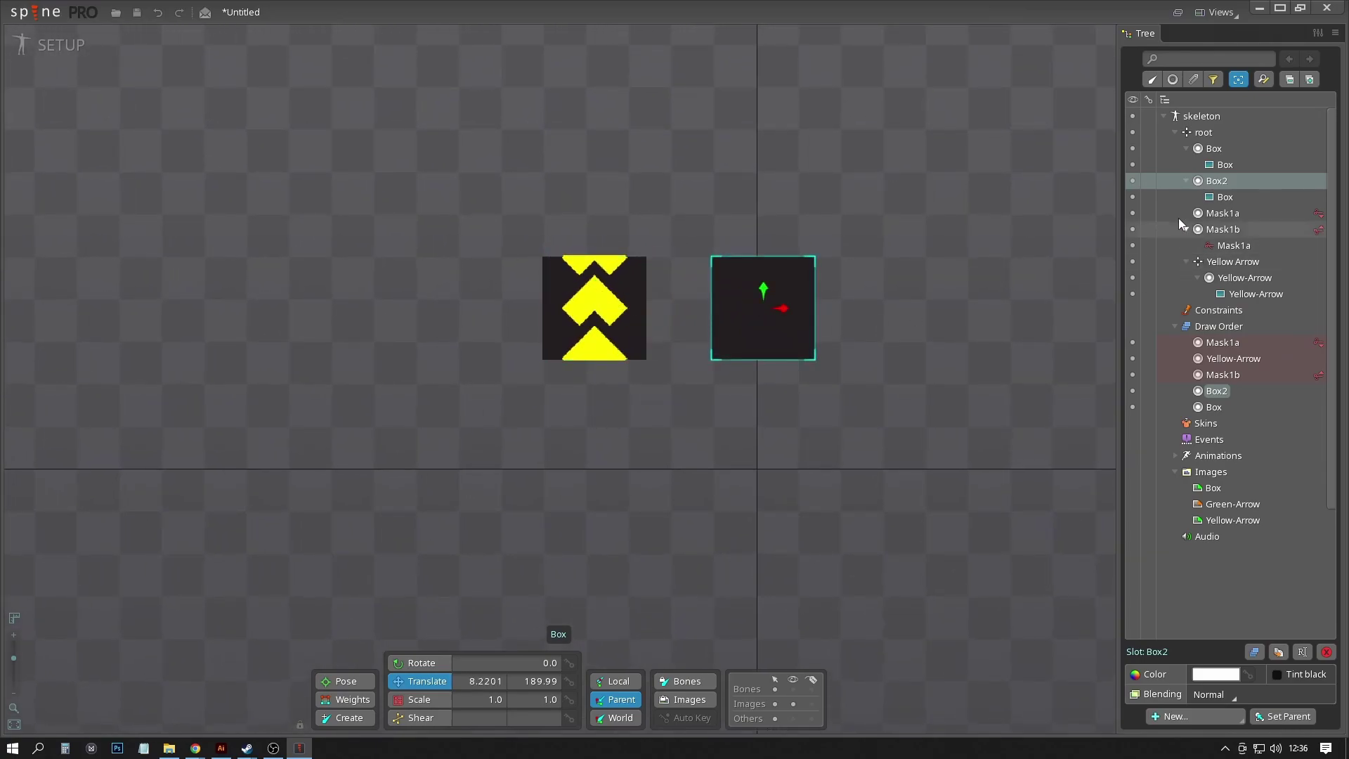
Place the Green-Arrow image across the second box at about (-78, 193), with its arrows running horizontally.
left_click(1232, 509)
mouse_move(1200, 512)
left_click_drag(1200, 512, 687, 312)
left_click_drag(688, 306, 690, 305)
scroll(765, 265, "up", 3)
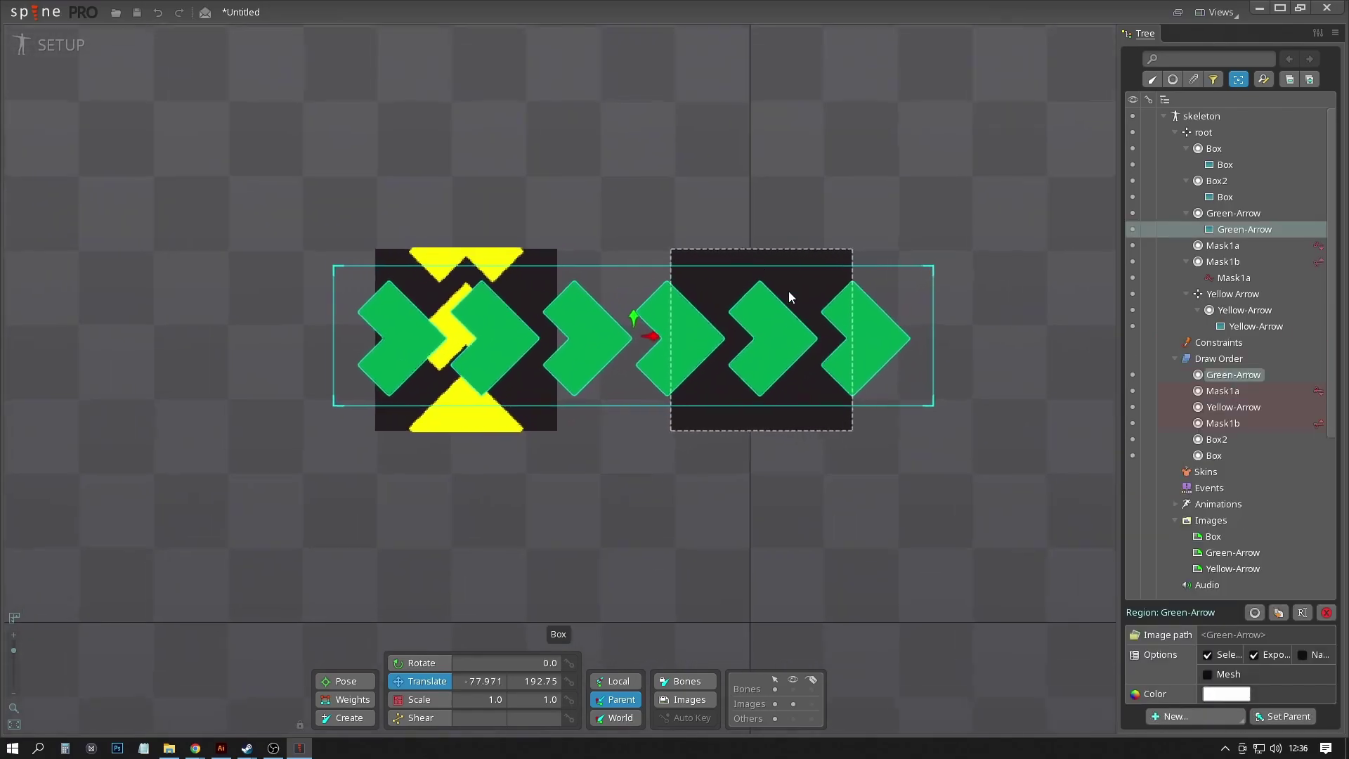
scroll(899, 386, "down", 2)
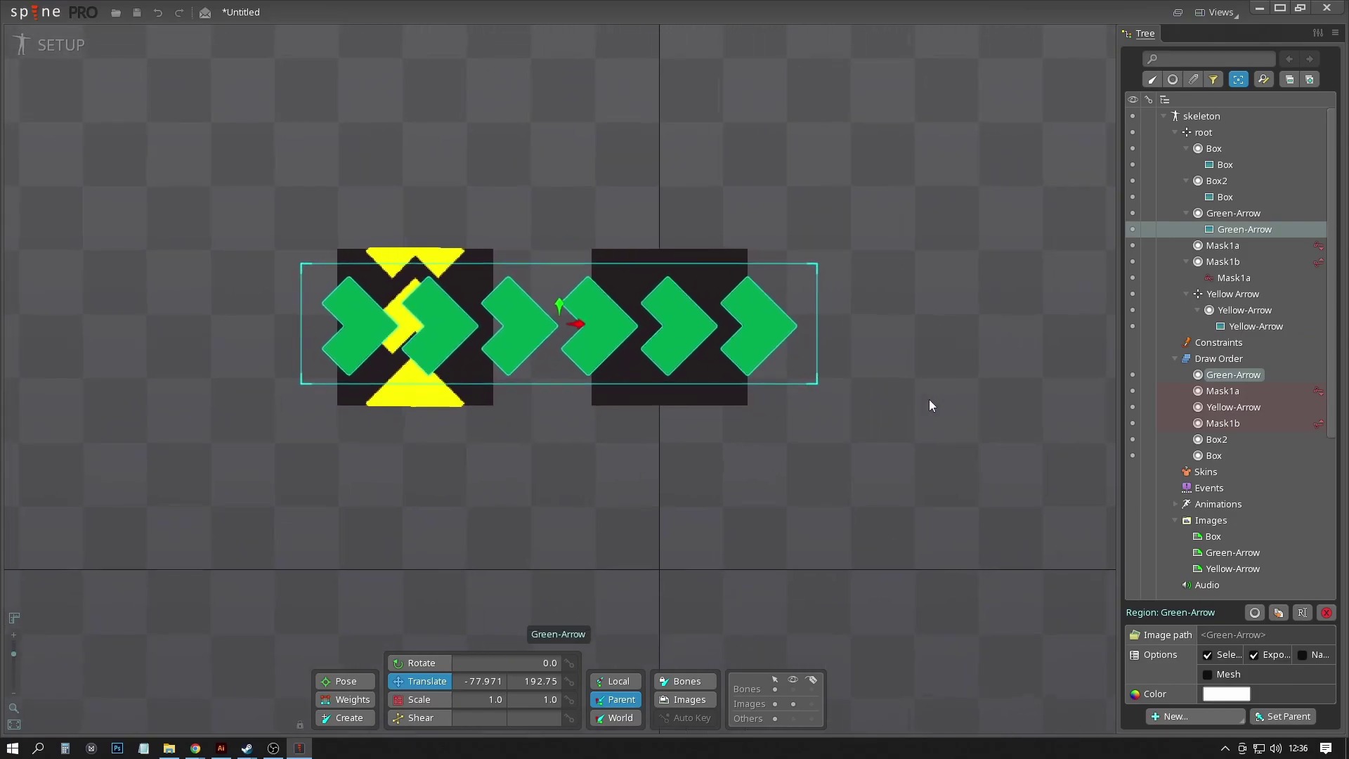
Add a new clipping attachment named Mask2a to the root bone.
left_click(1205, 134)
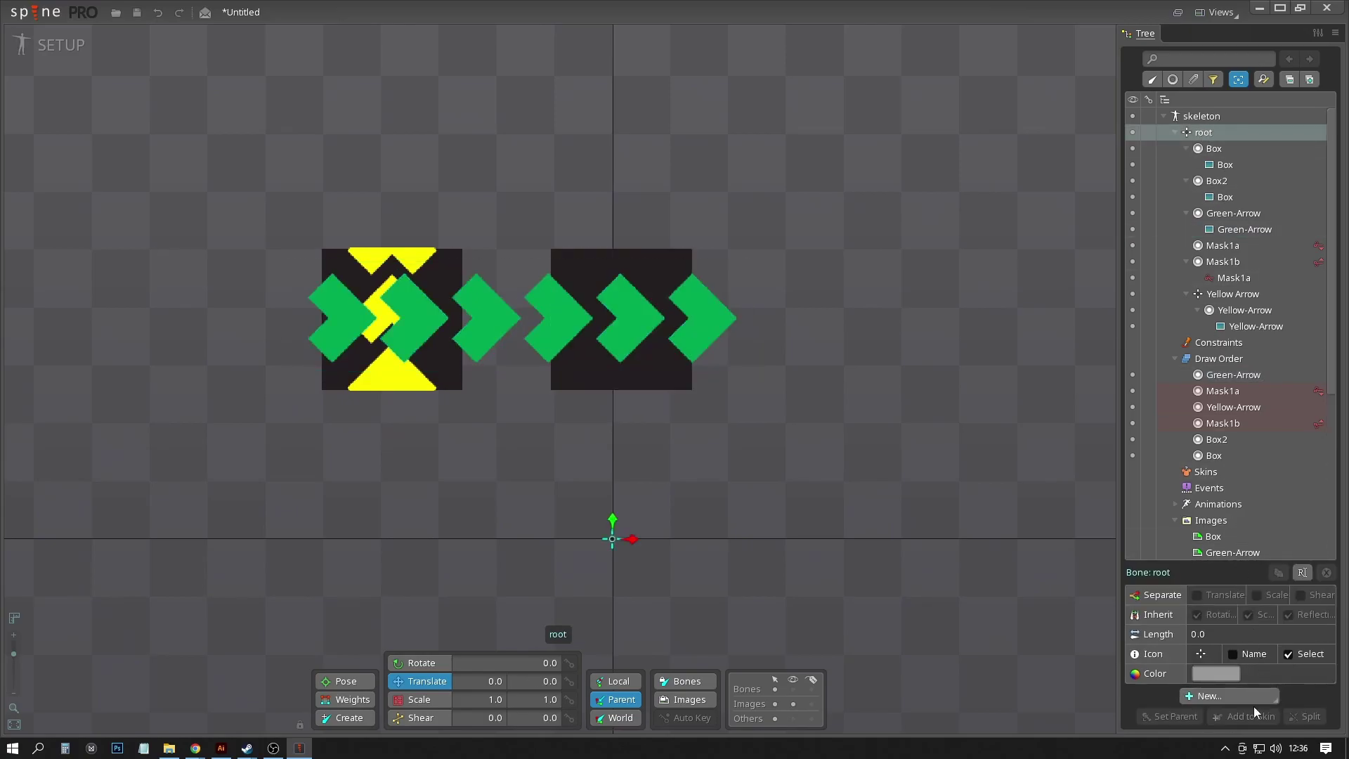
left_click(1251, 700)
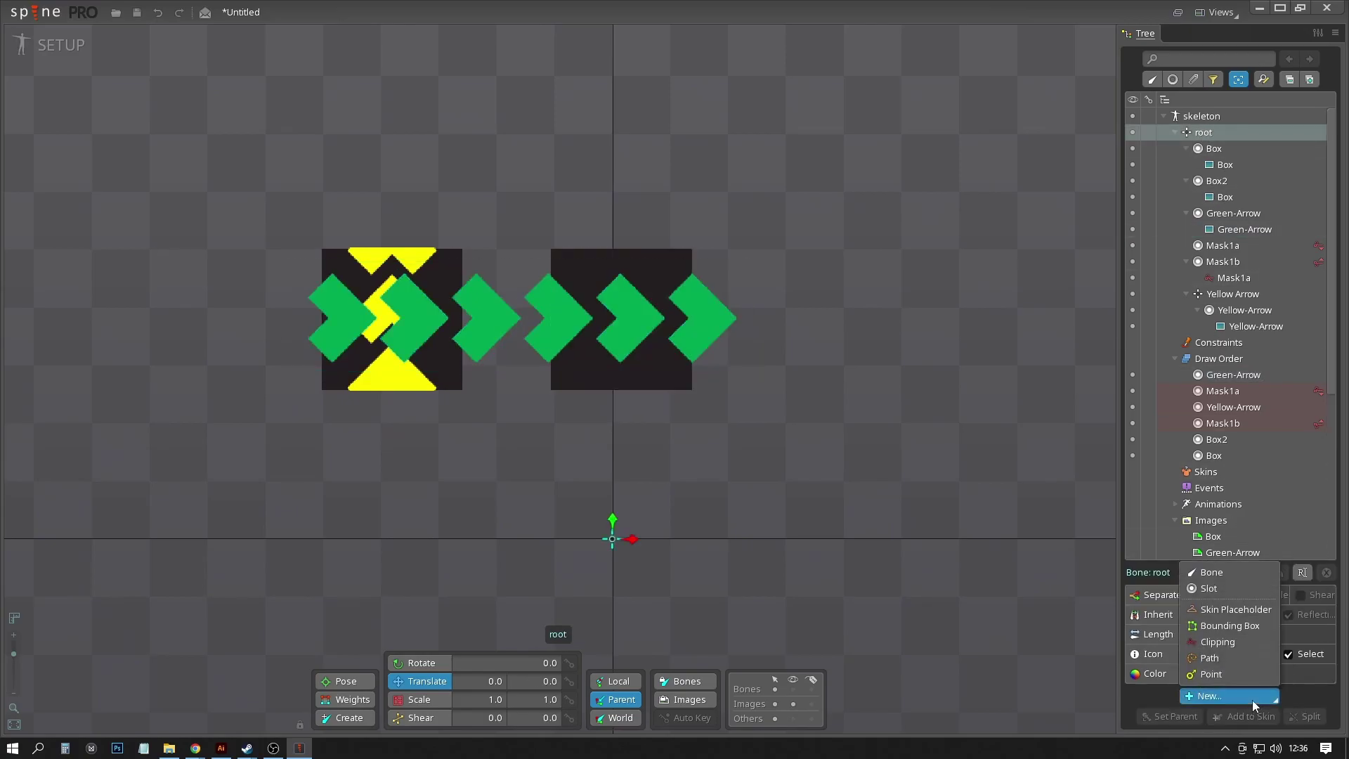
left_click(1235, 645)
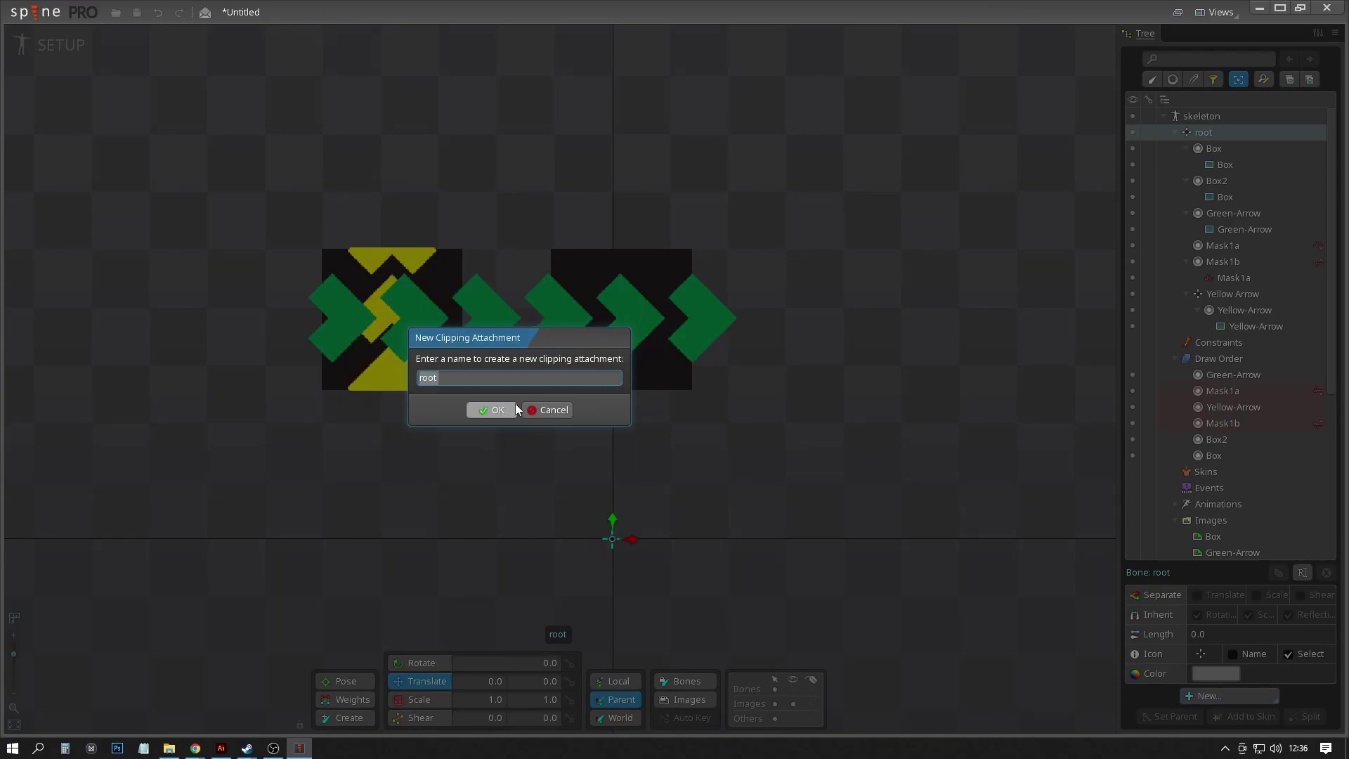
type("Mask2a")
left_click(516, 405)
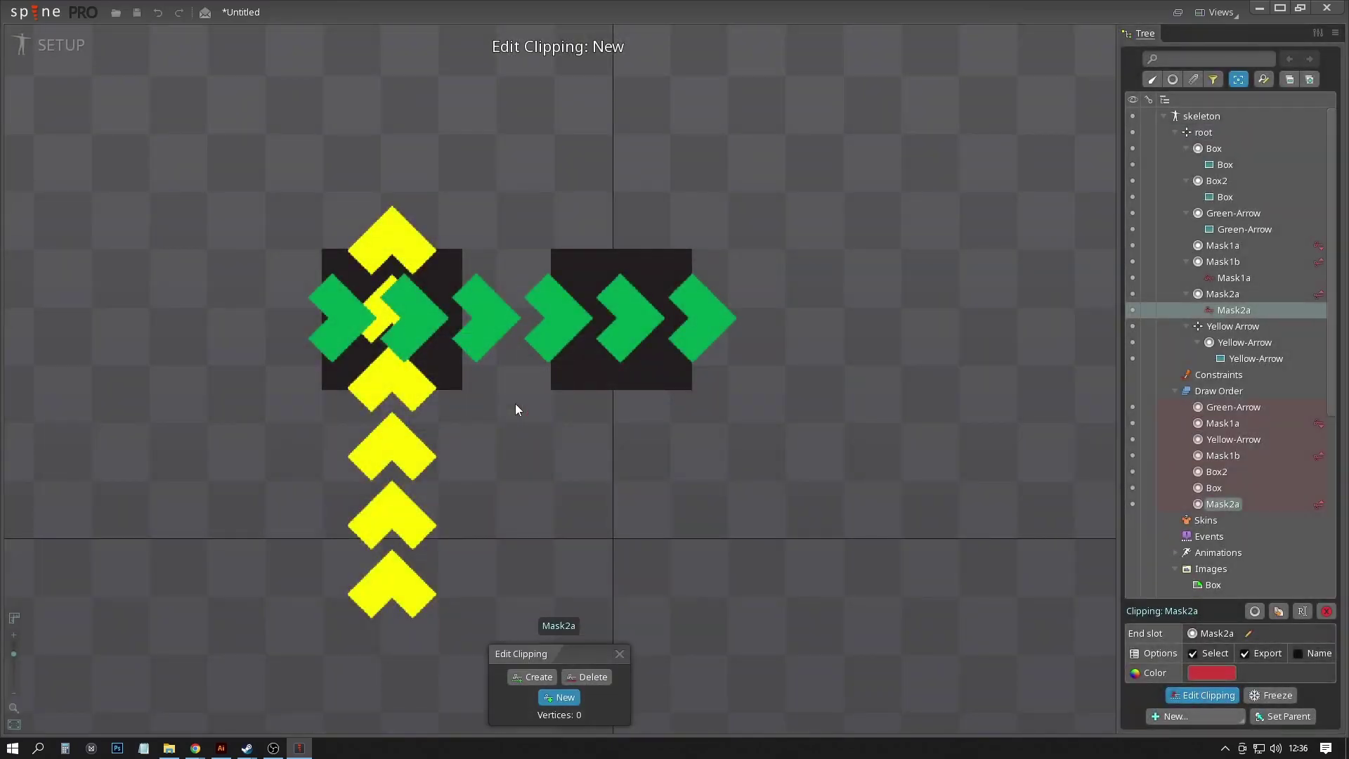
Outline the second box with a closed four-vertex clipping polygon at its corners and finish editing the clipping.
scroll(576, 302, "up", 3)
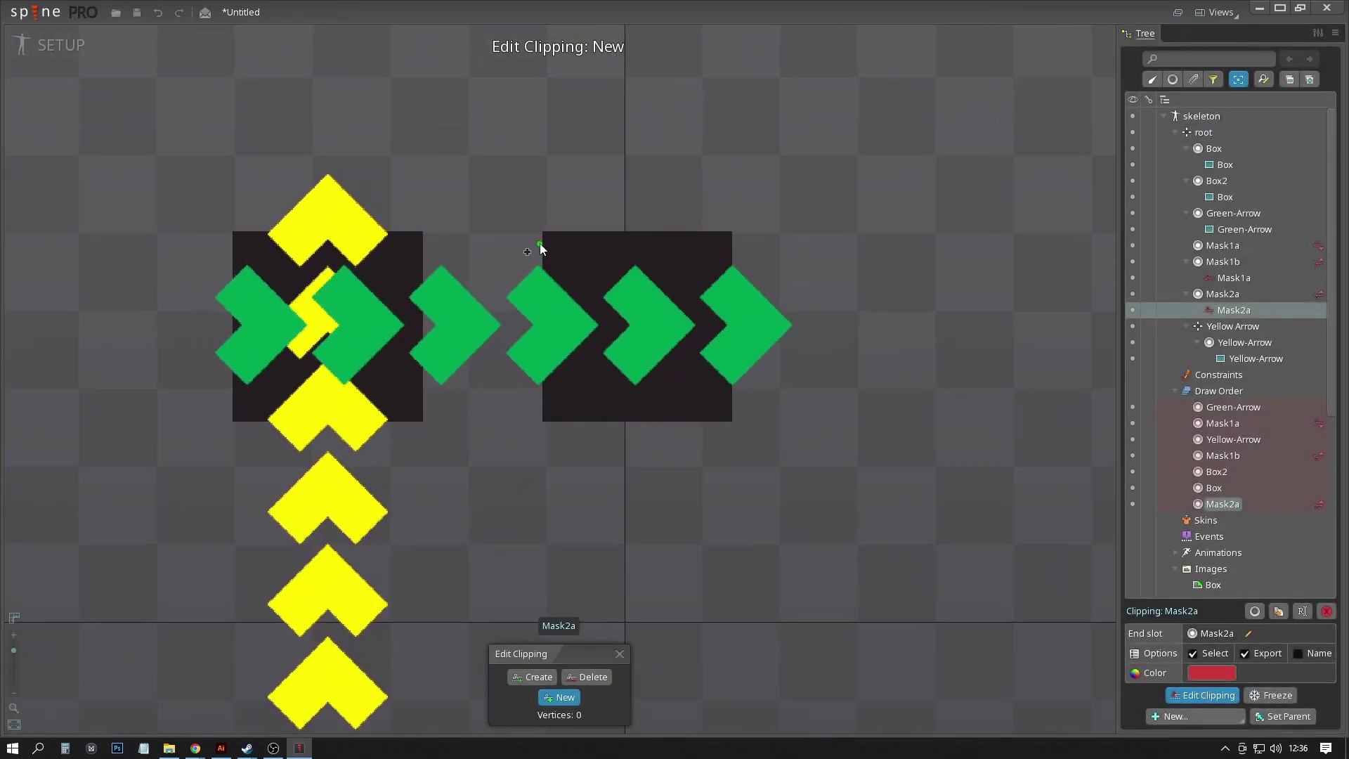
left_click(541, 423)
left_click(539, 231)
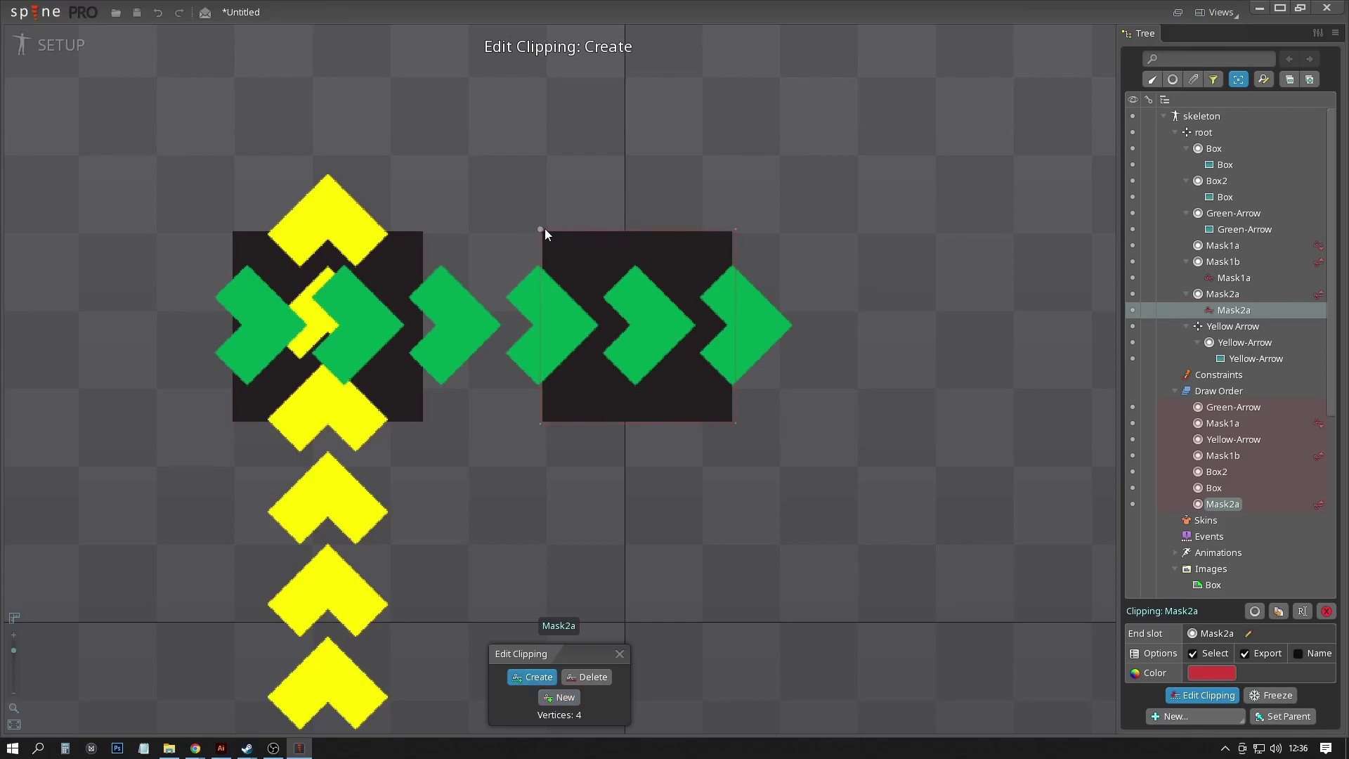
scroll(492, 365, "down", 1)
scroll(474, 339, "down", 1)
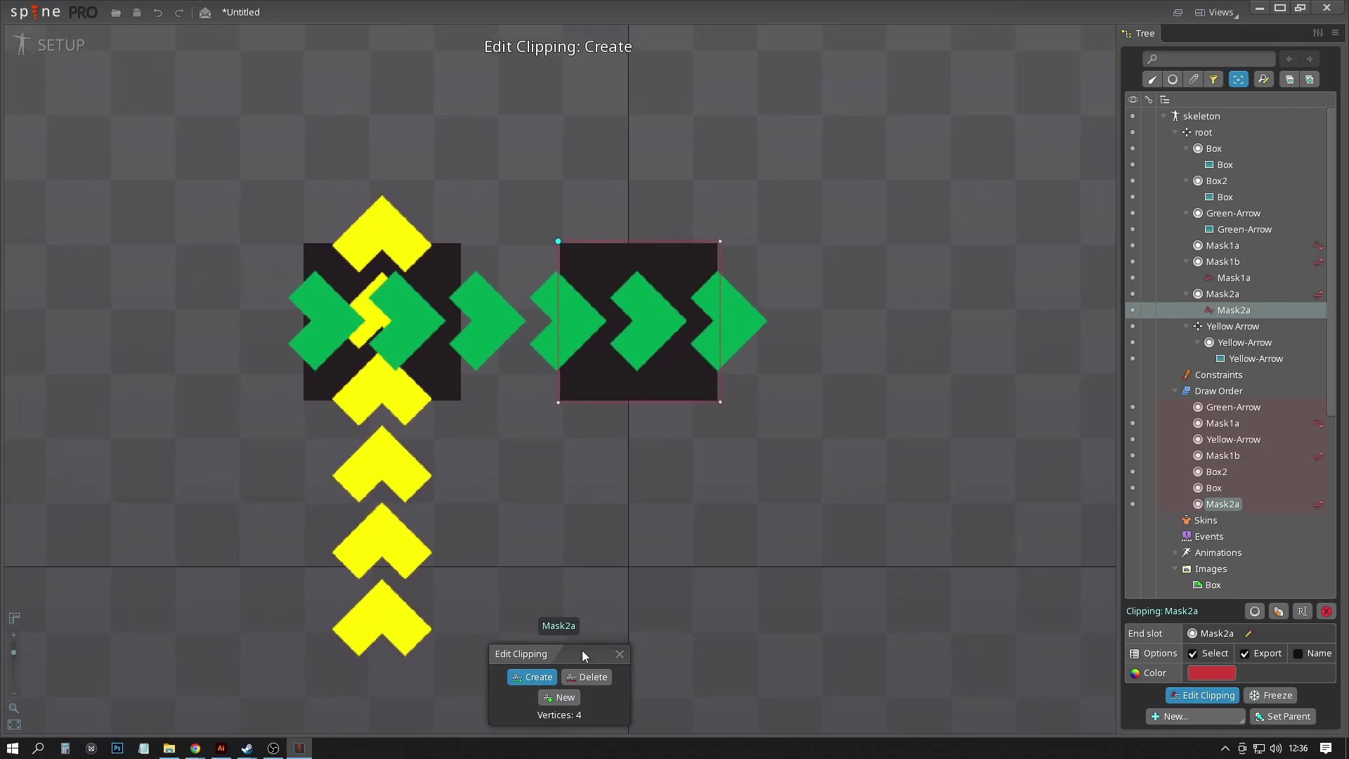
left_click(619, 654)
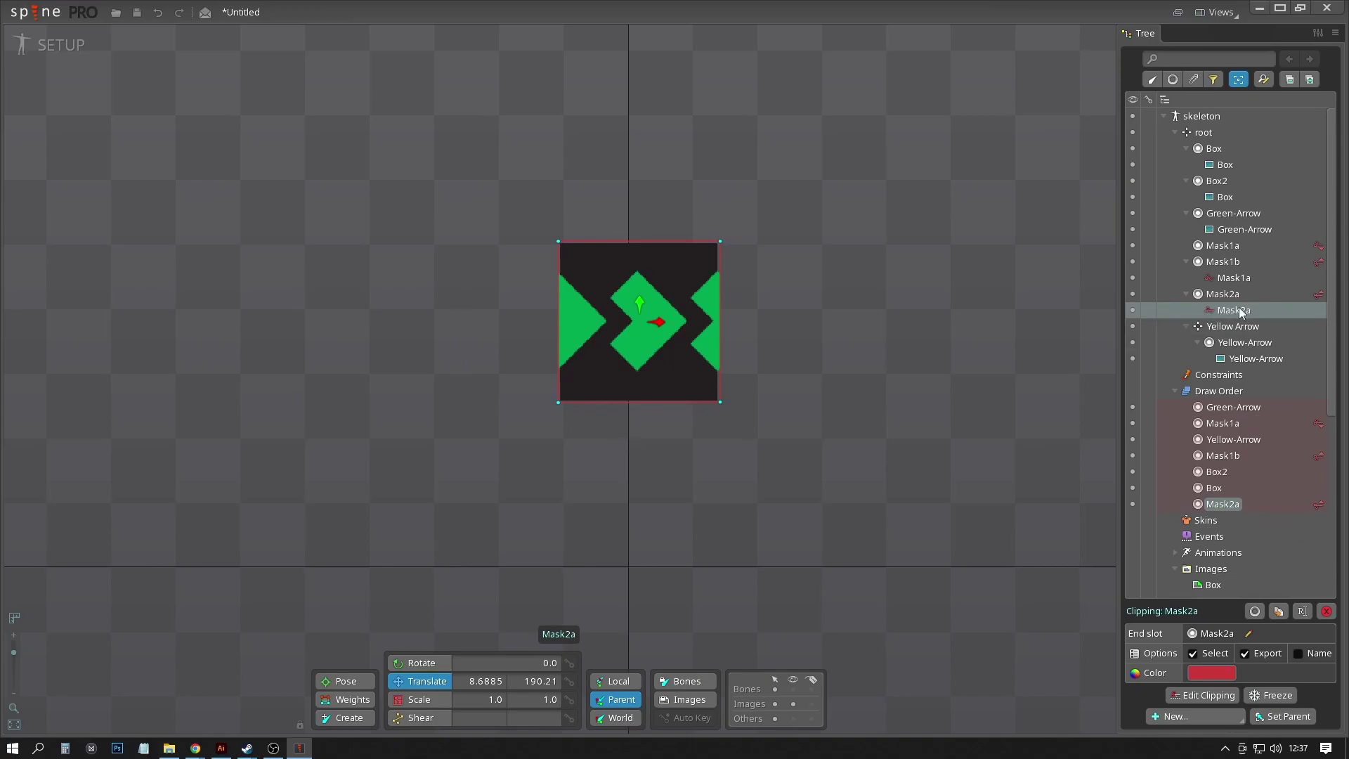
Reparent the Mask2a clipping attachment to root in a new slot named Mask2b.
left_click_drag(1233, 318, 1202, 135)
left_click(500, 384)
type("2b")
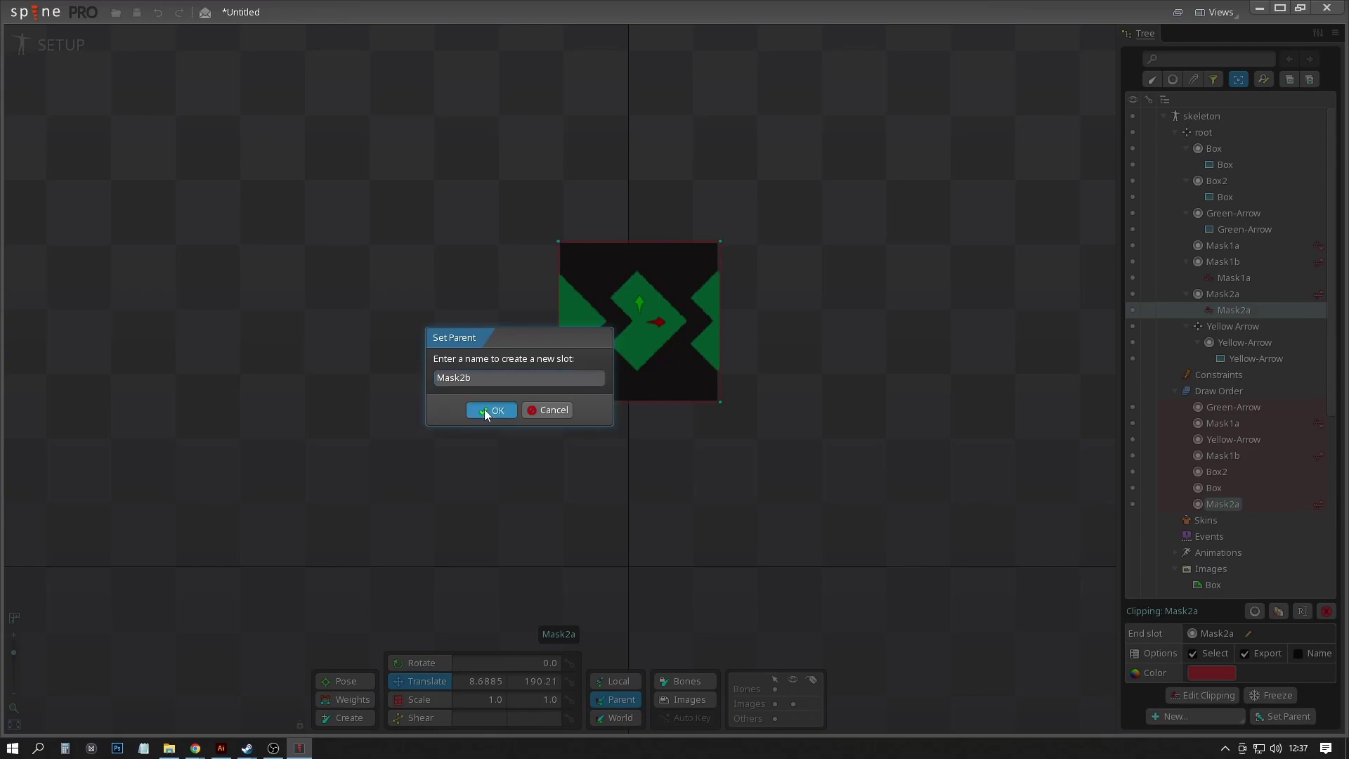
left_click(483, 409)
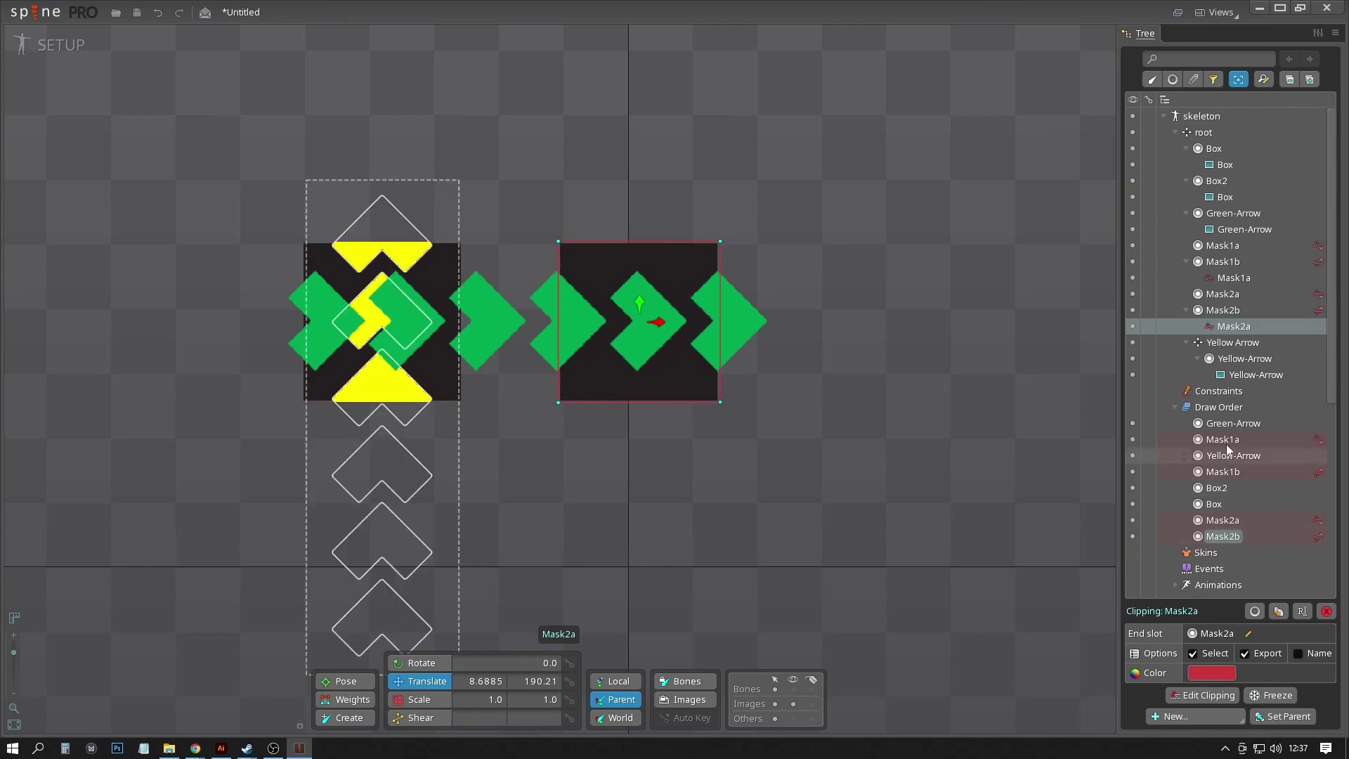
Reorder the draw order so Green-Arrow sits between Mask2a and Mask2b and Box2 lies below Mask2b.
mouse_move(1220, 428)
left_mouse_down()
mouse_move(1194, 450)
mouse_move(1180, 517)
mouse_move(1180, 528)
mouse_move(1207, 523)
left_mouse_up()
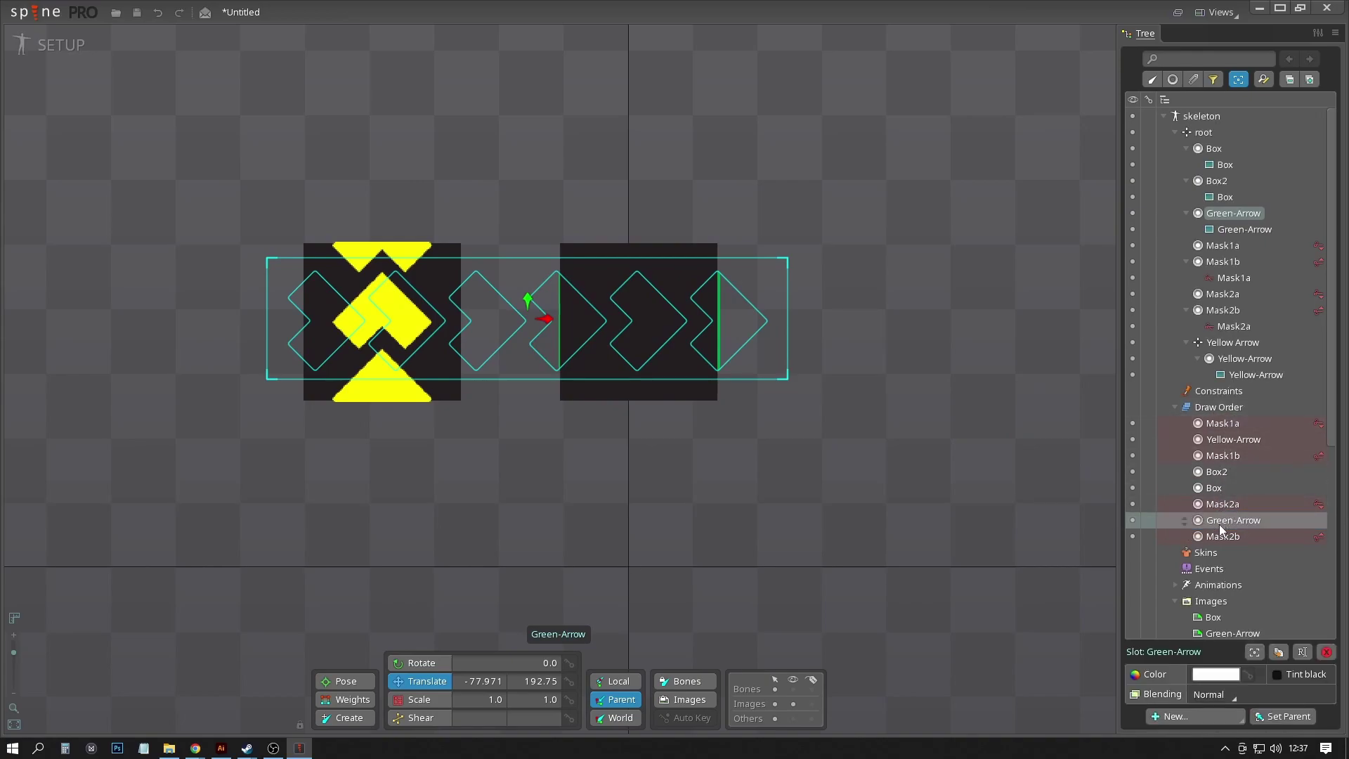
left_click(1194, 474)
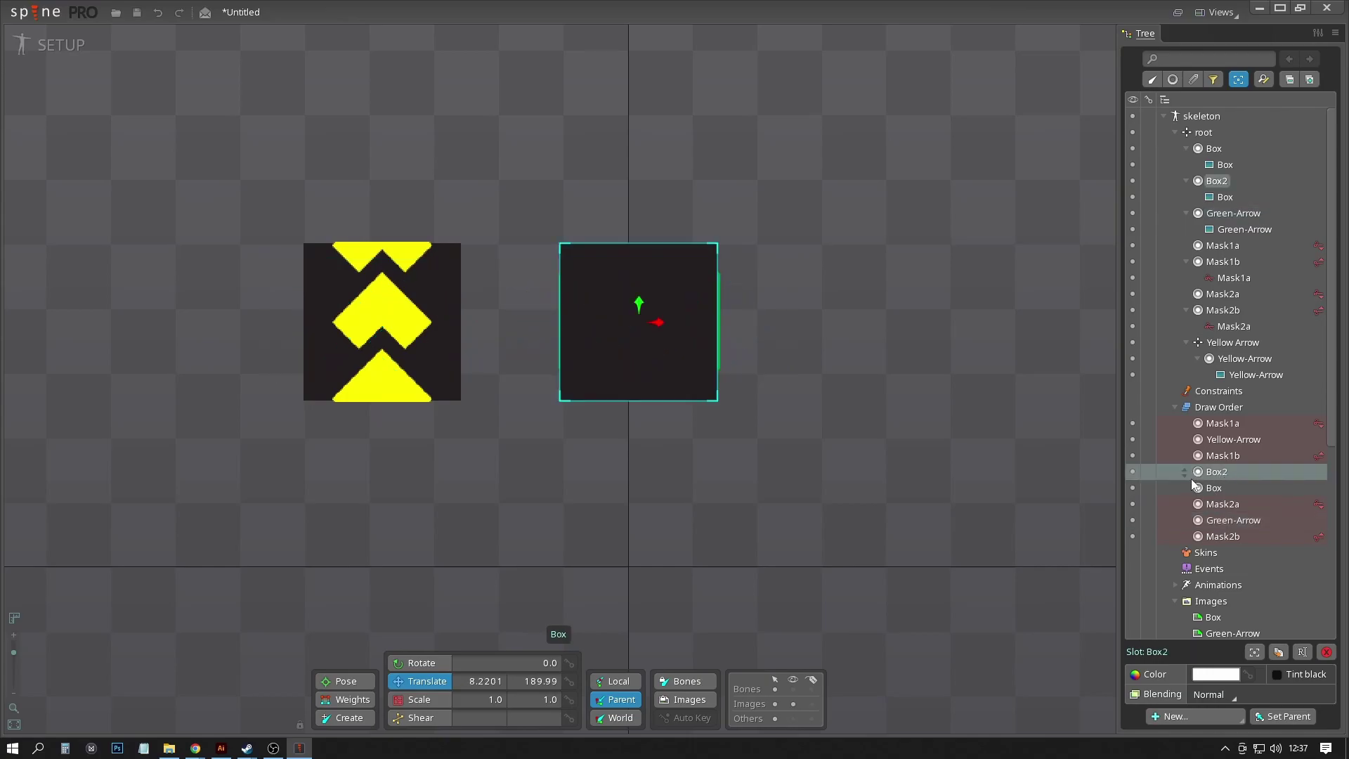
left_click_drag(1200, 472, 1203, 544)
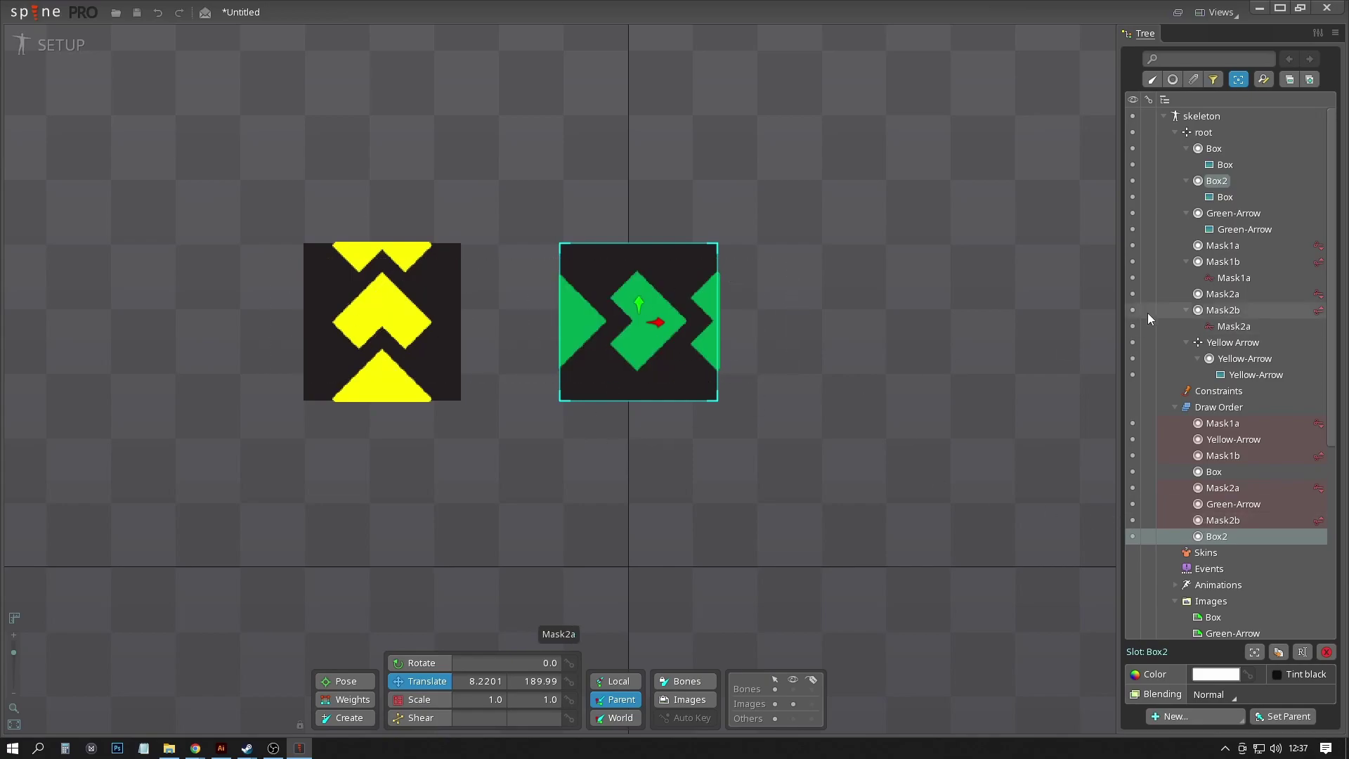
Create a zero-length bone at the second box's middle arrow, at about (7, 192), and name it Green Arrow.
left_click(1230, 213)
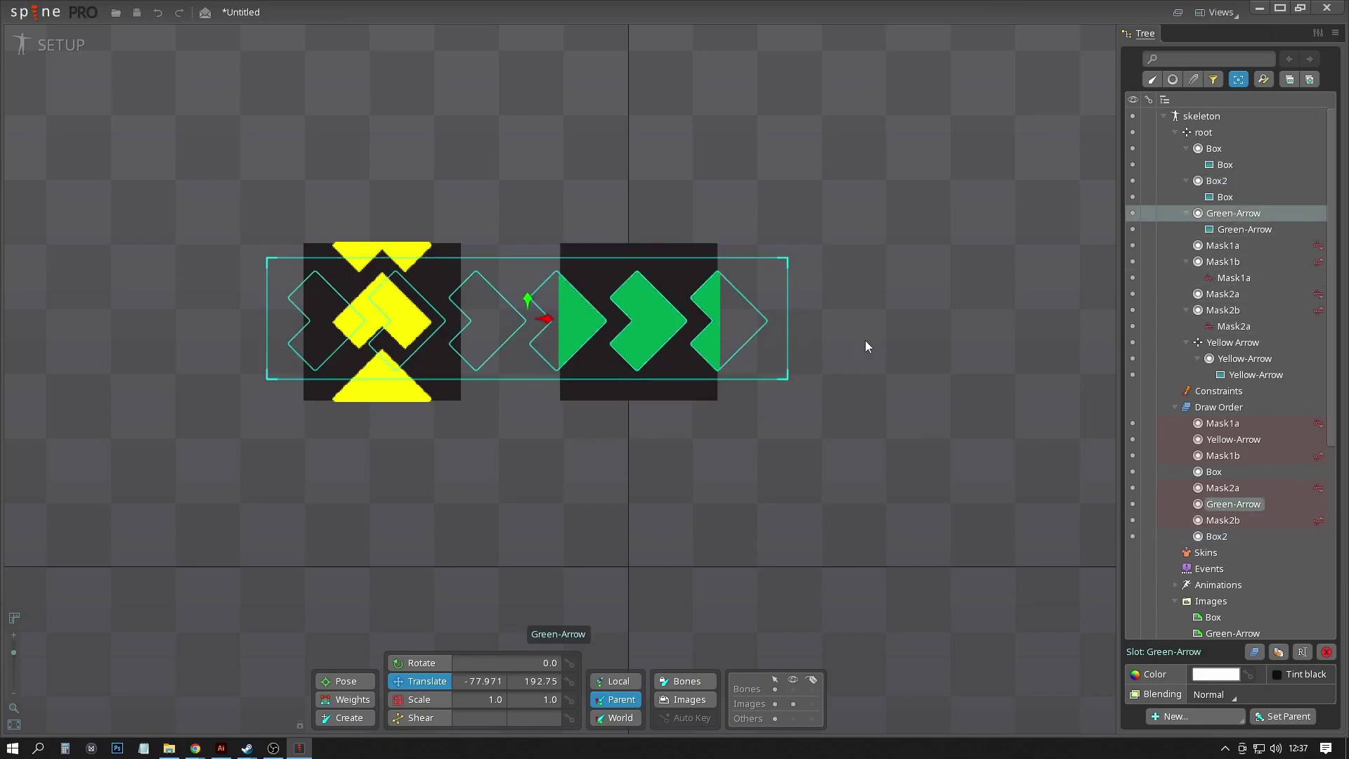
left_click(345, 717)
left_click(638, 318)
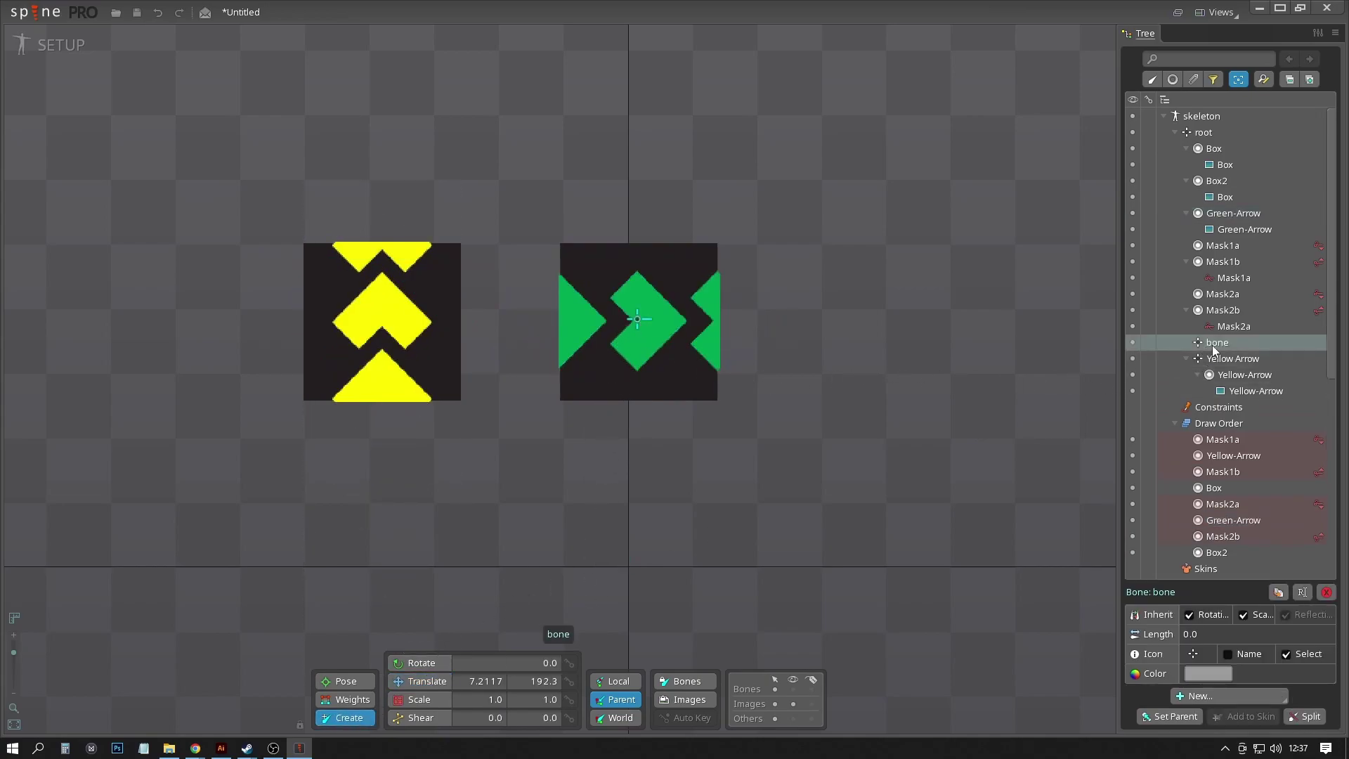
double_click(1212, 344)
type("Gr")
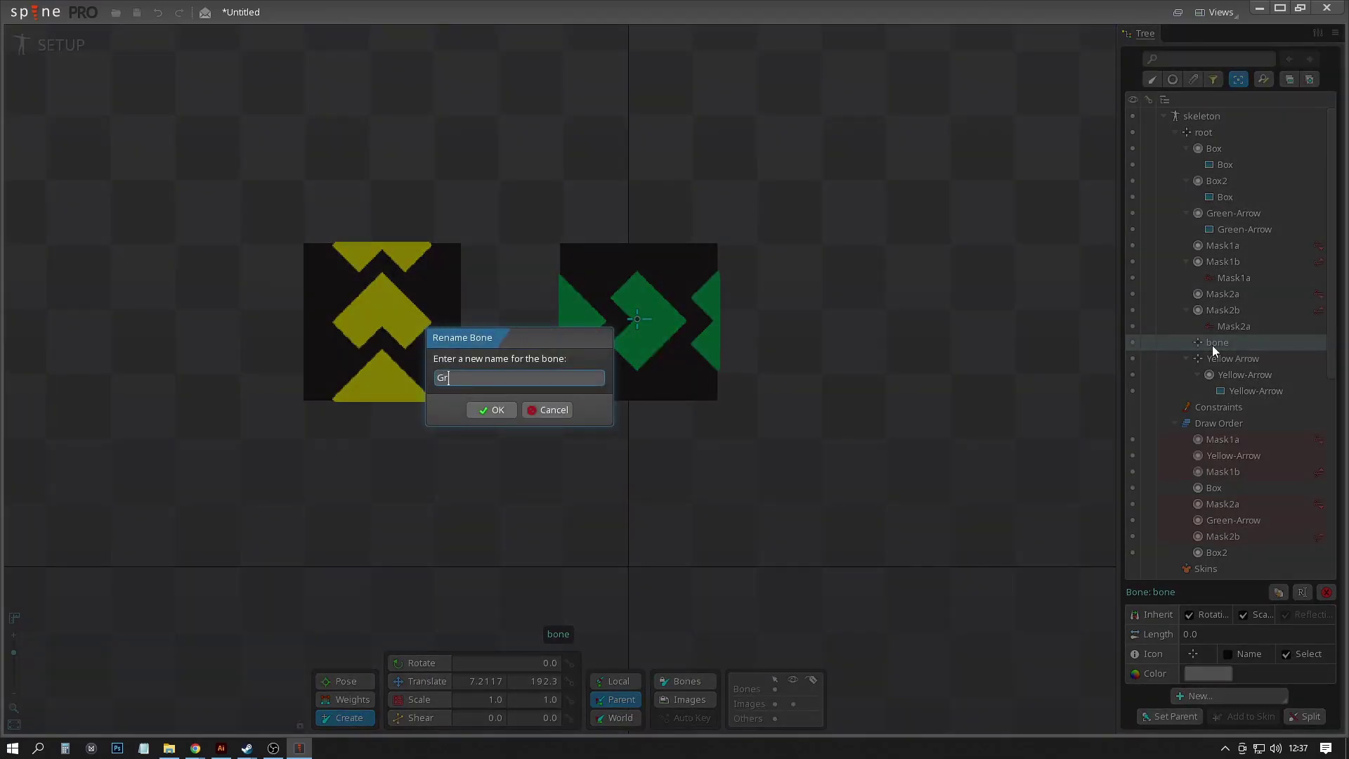
type("een Arrow")
key("Return")
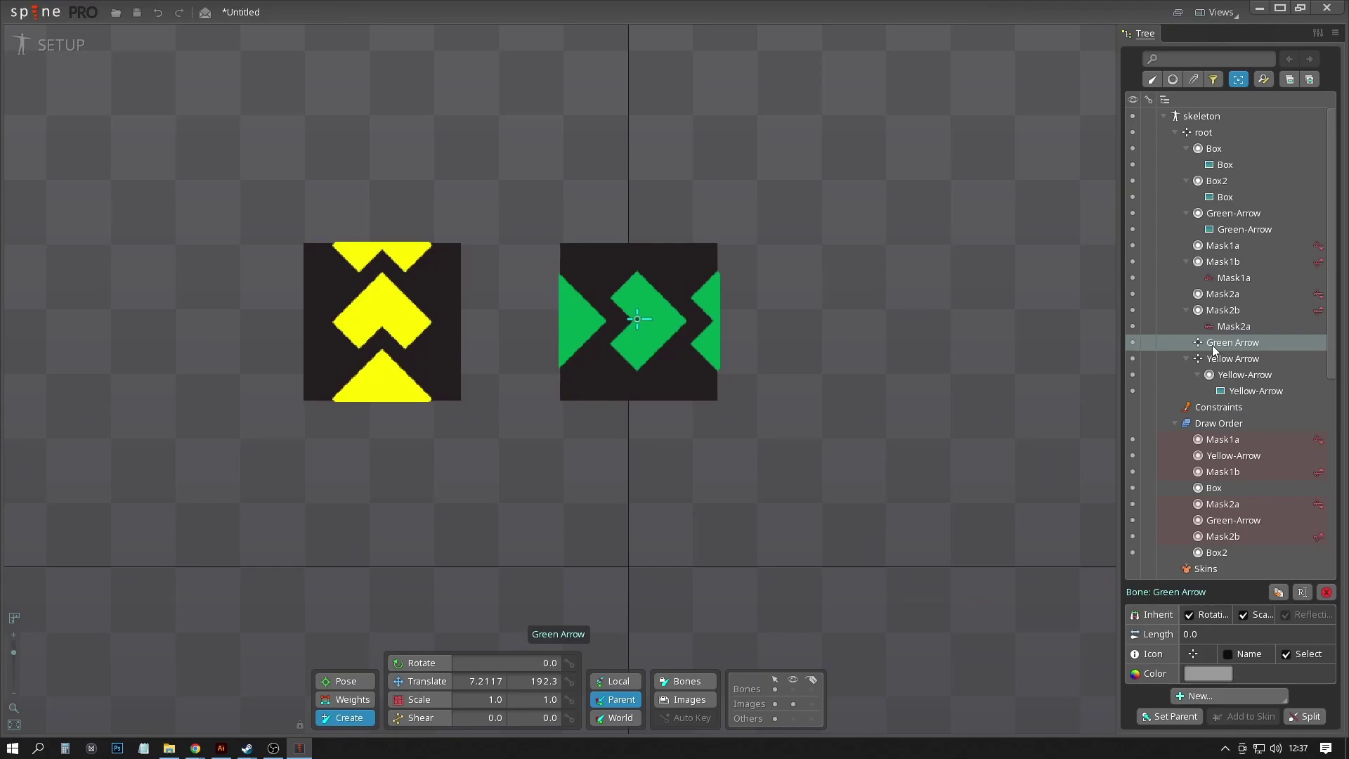
Parent the Green-Arrow slot to the Green Arrow bone and select that bone with the Translate tool.
left_click(1225, 213)
left_click_drag(1229, 319, 1230, 340)
left_click(1235, 312)
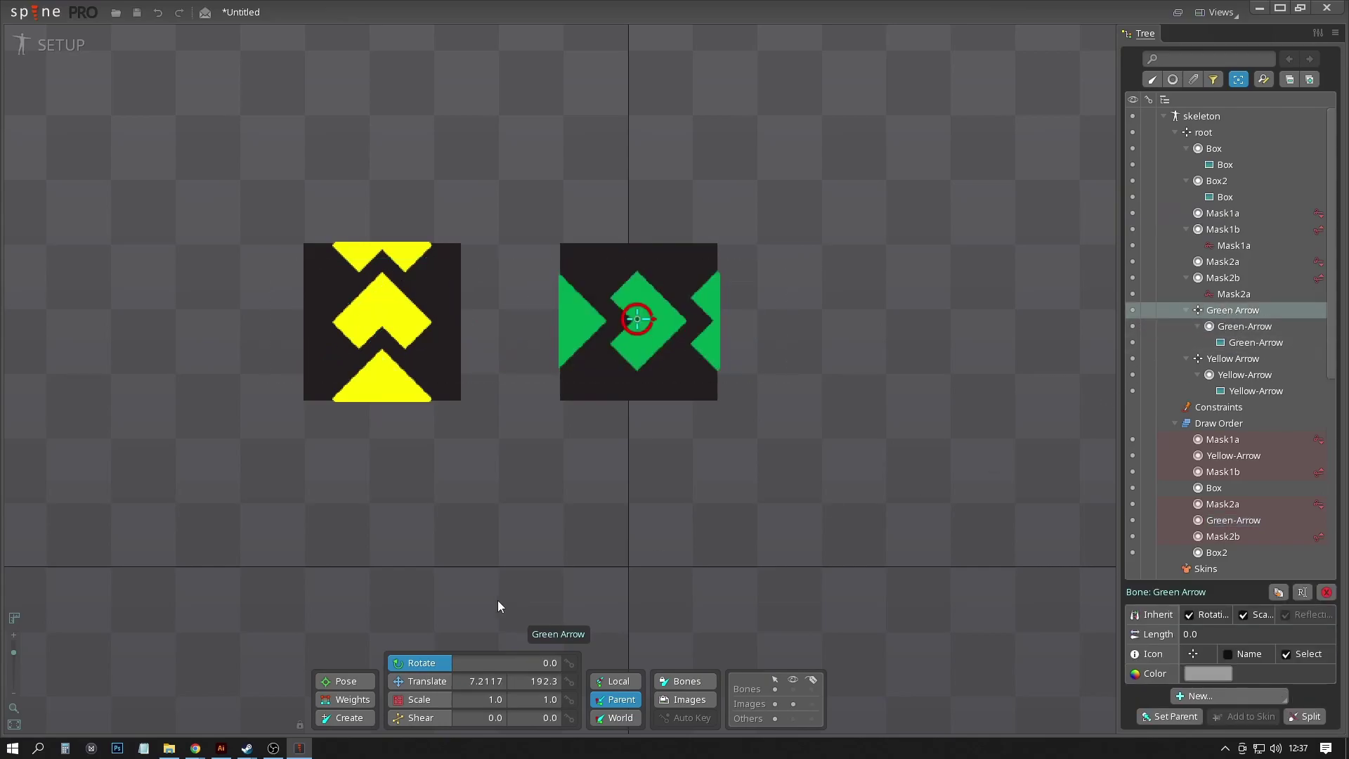
left_click(435, 681)
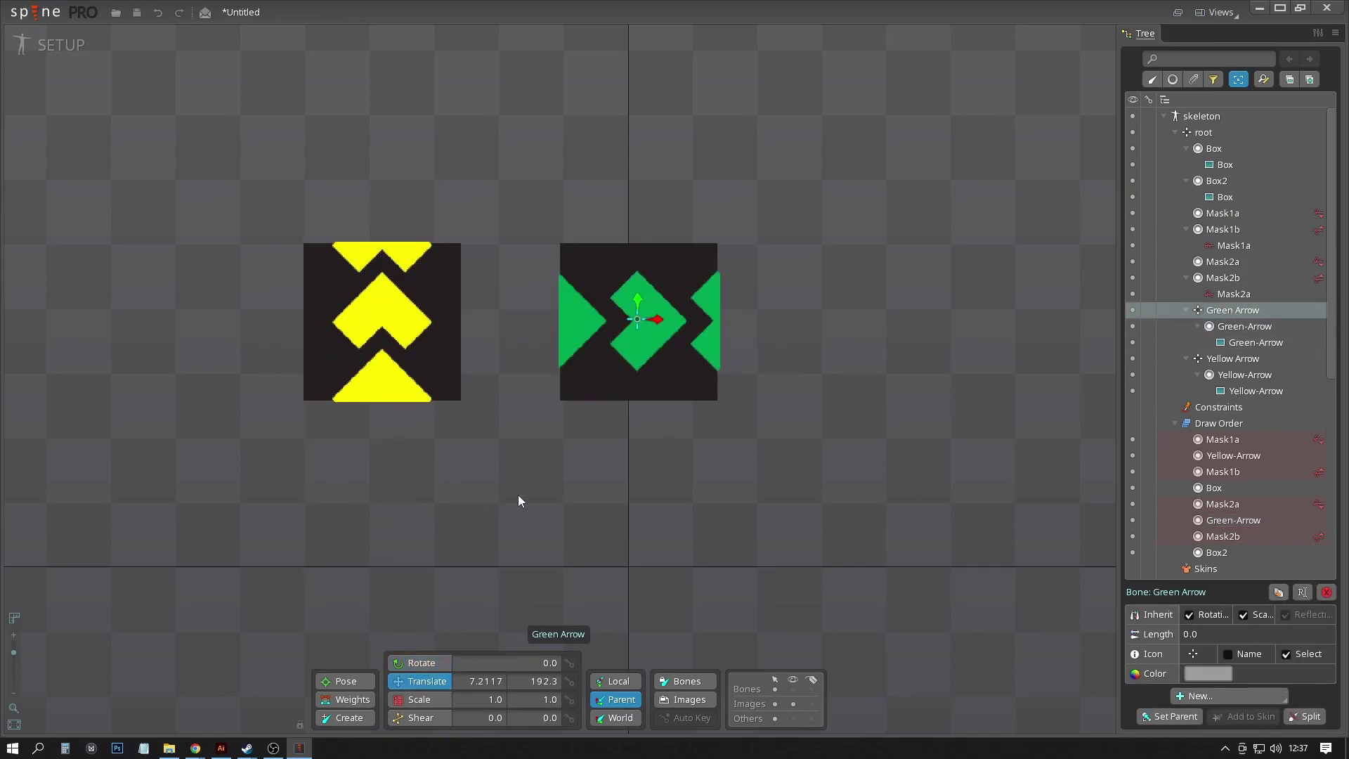
Switch to Animate mode and key the Green Arrow bone's rotation, translation, scale and shear at frame 0.
left_click(71, 47)
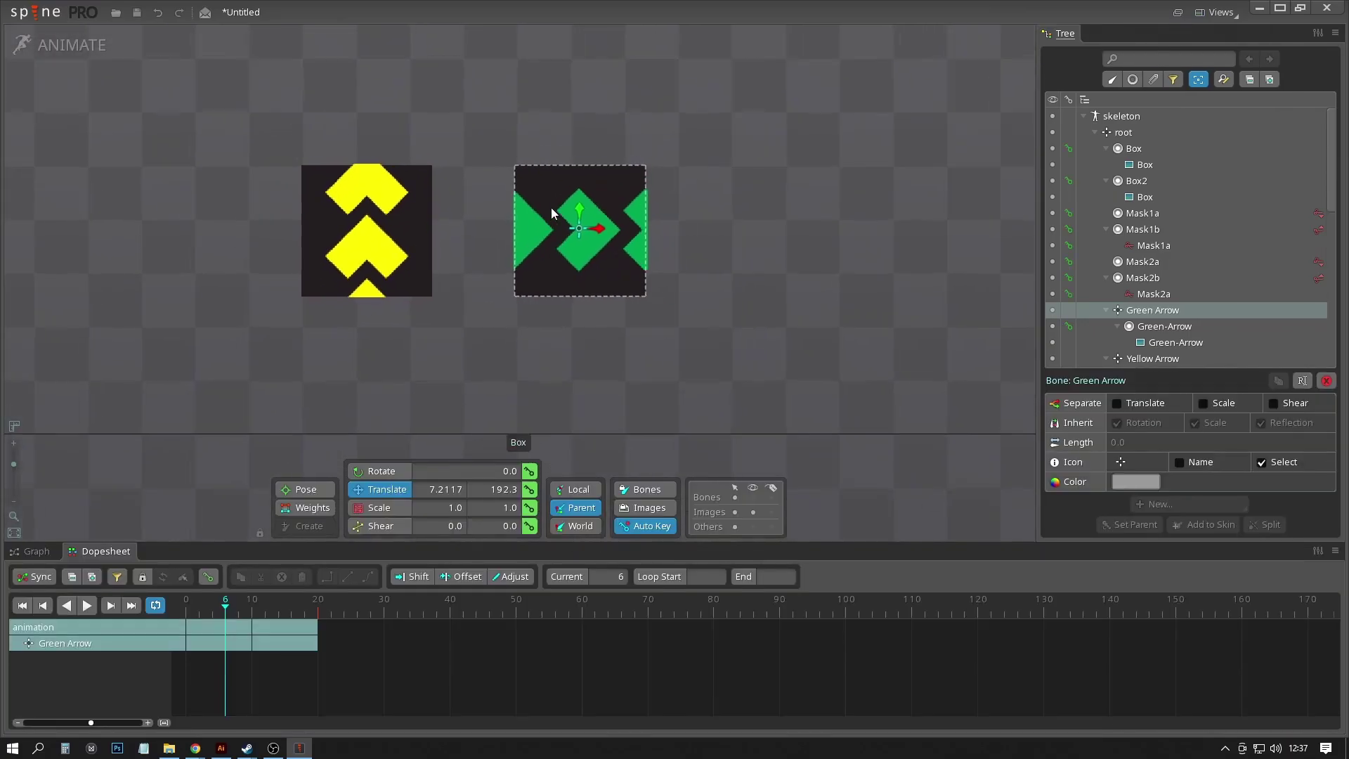
left_click(23, 606)
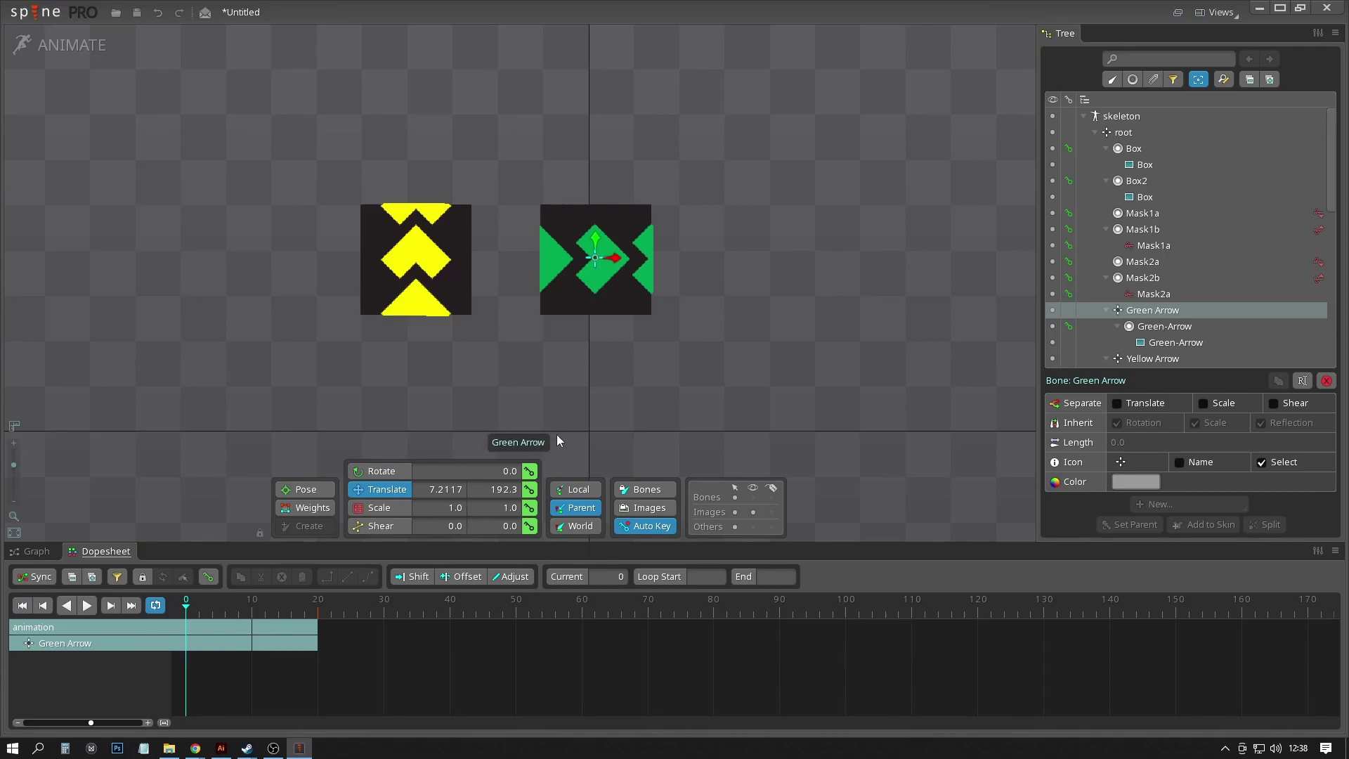
left_click(529, 472)
left_click(529, 490)
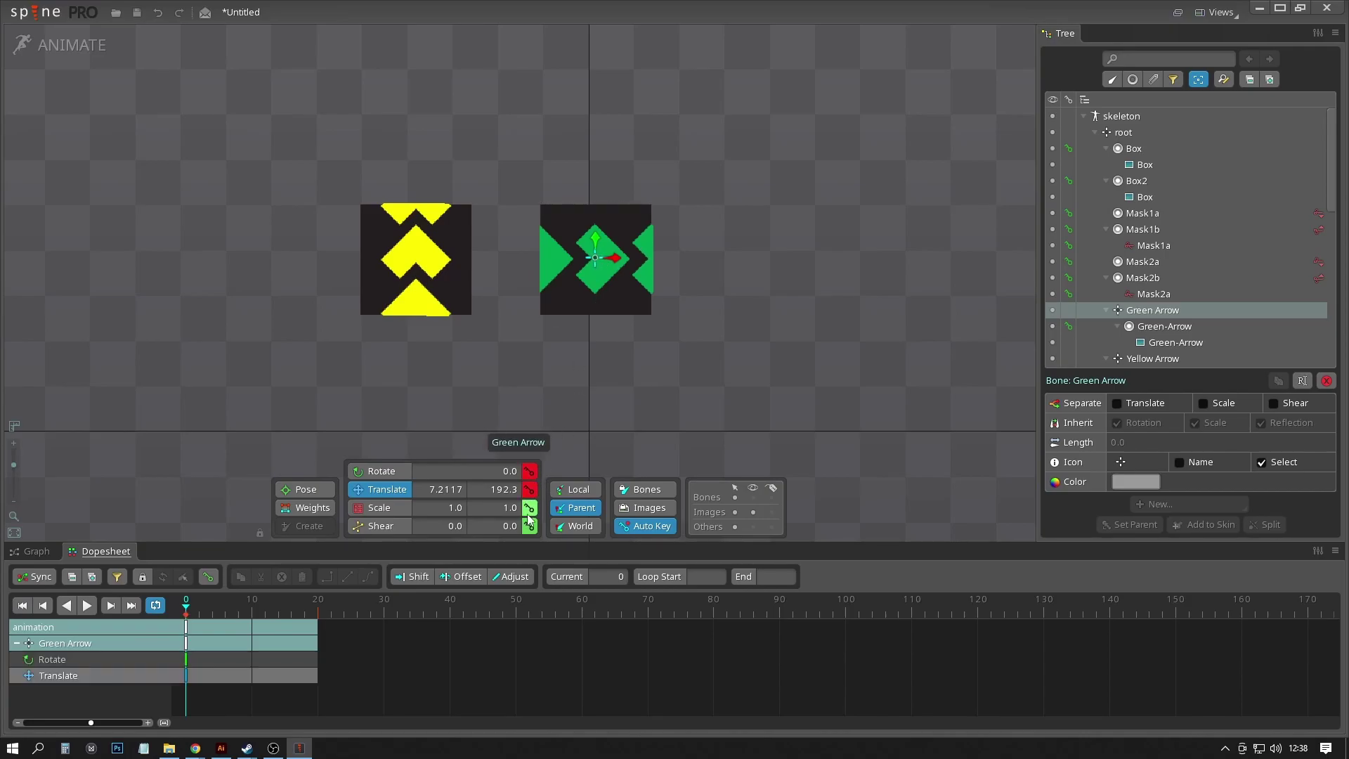
left_click(529, 508)
left_click(529, 527)
Move the Green Arrow bone to the right along its X axis at frame 20 and play the animation.
left_click(319, 596)
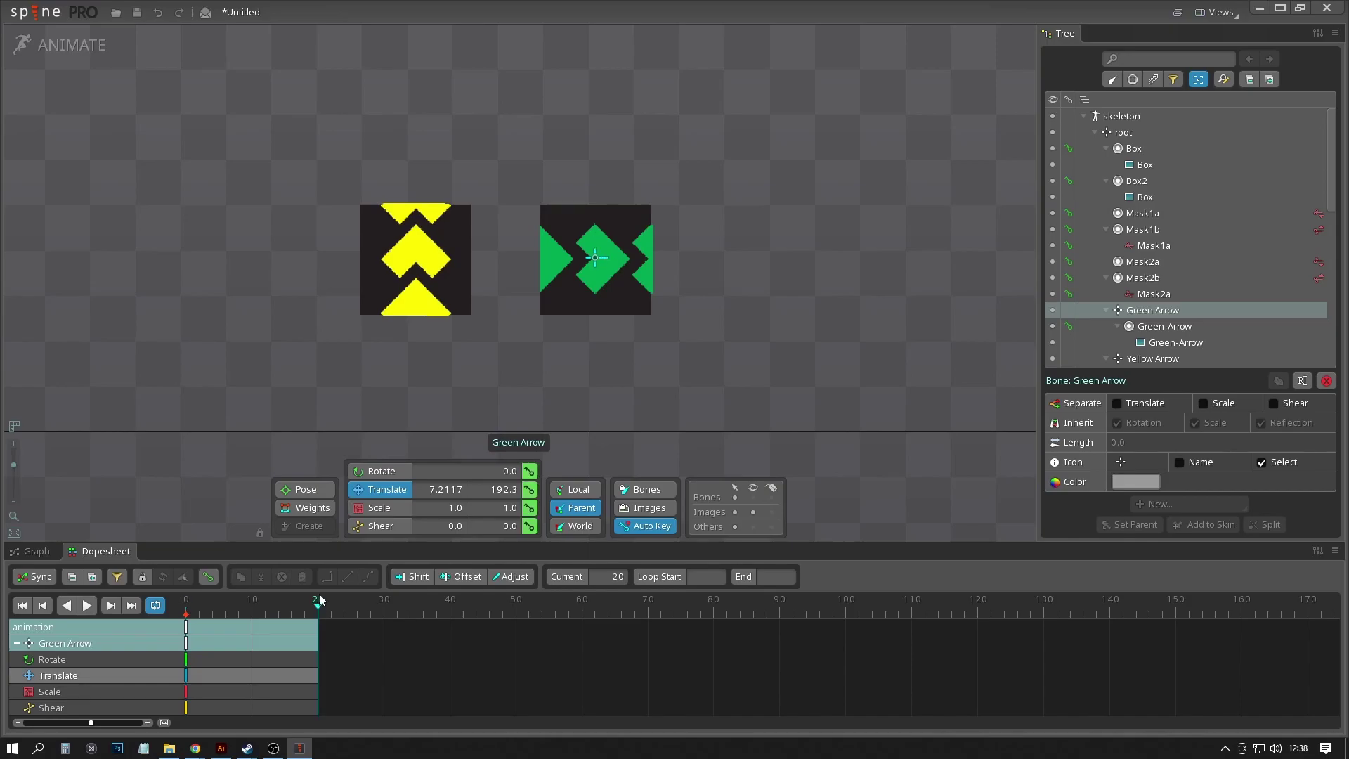
left_click_drag(616, 261, 726, 259)
left_click(86, 604)
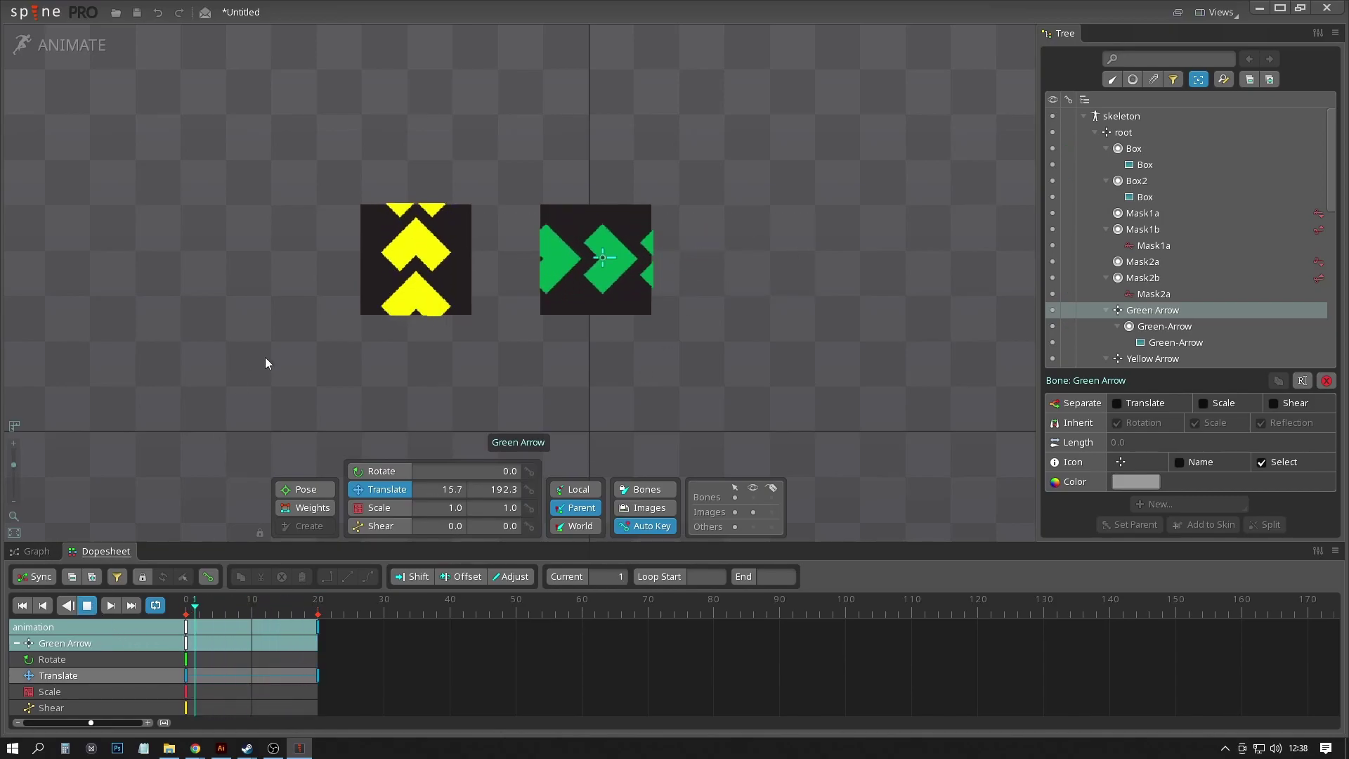
Examine both looping arrow animations inside their boxes and the order of masks, arrows and boxes in the draw order.
scroll(264, 357, "down", 3)
left_click_drag(264, 357, 394, 289)
scroll(393, 288, "down", 2)
left_click_drag(554, 286, 644, 343)
scroll(702, 223, "up", 2)
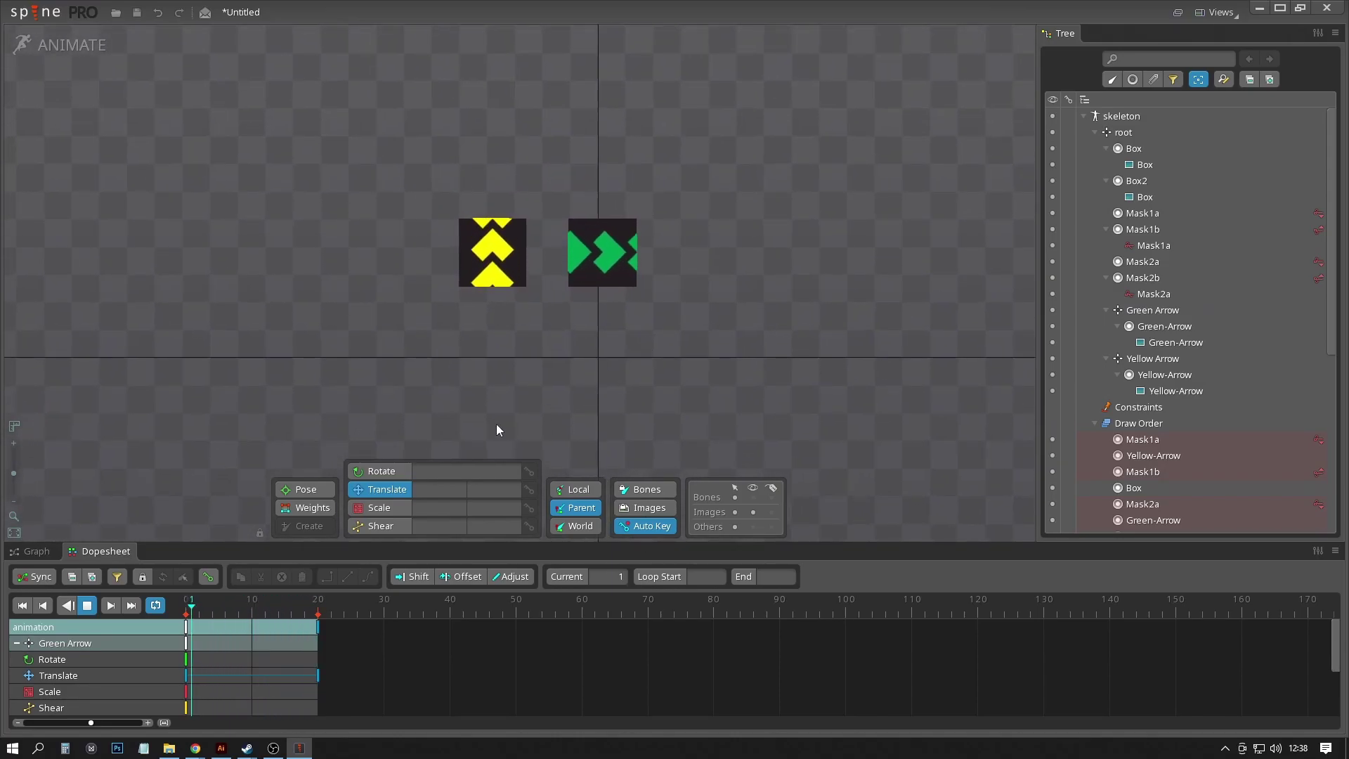
scroll(1166, 389, "down", 3)
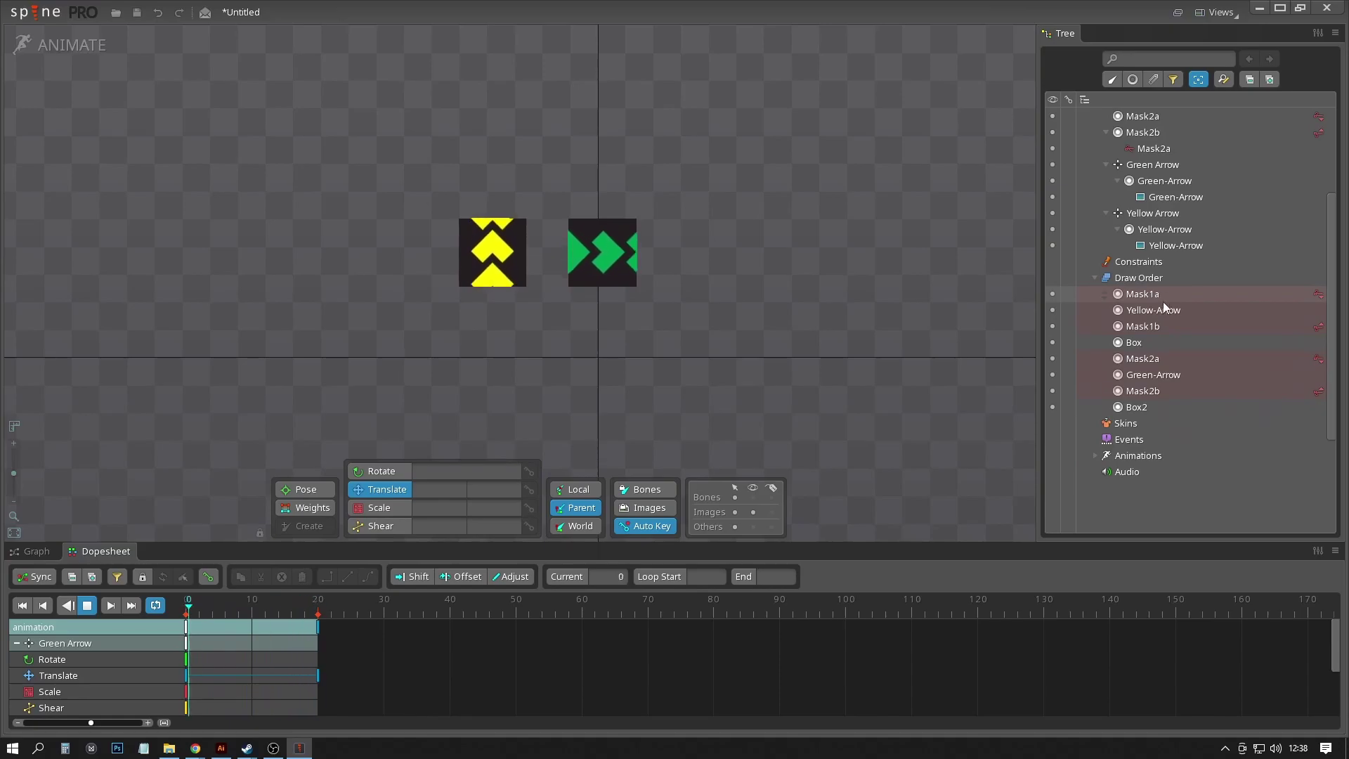
scroll(1159, 406, "up", 2)
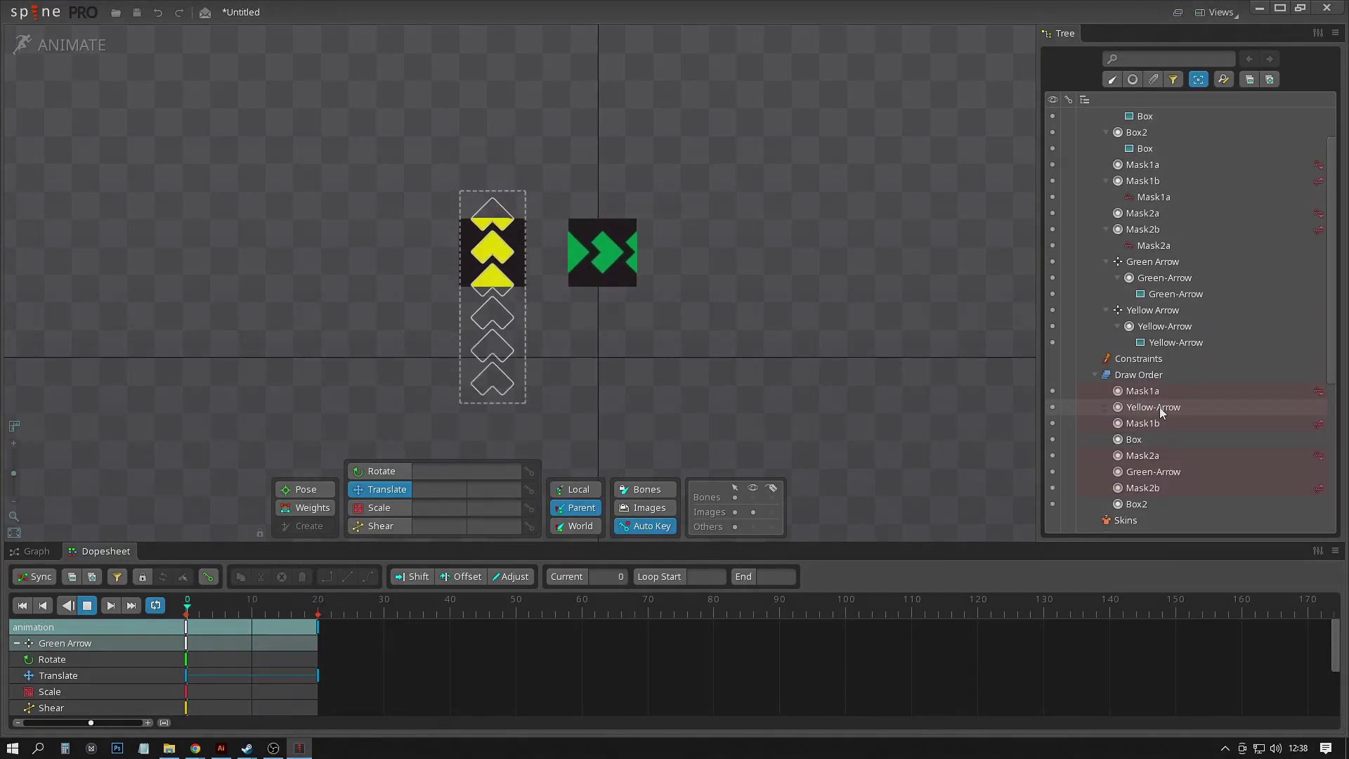